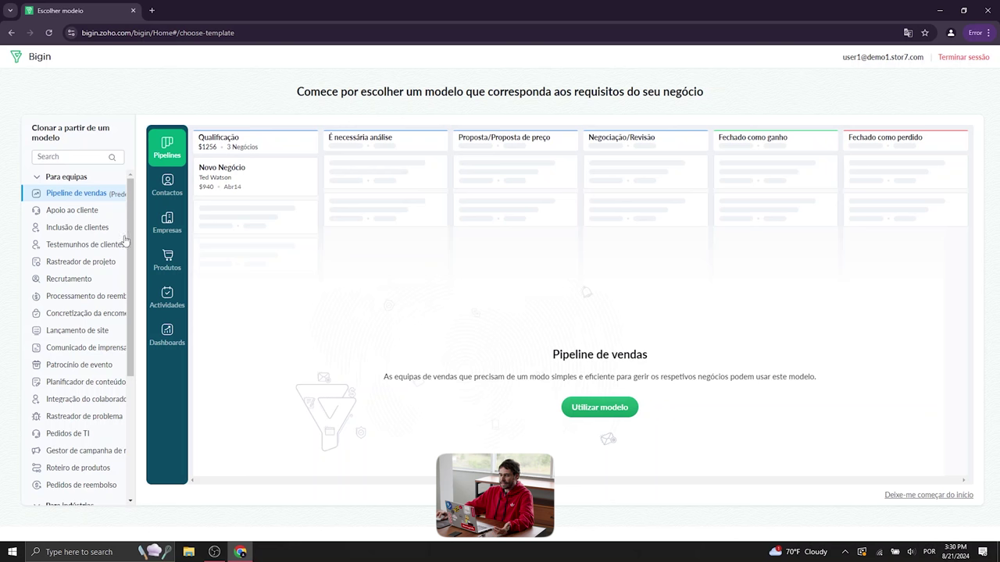
Preview the Apoio ao cliente, Testemunhos de clientes, Recrutamento, Patrocínio de evento and Gestor de campanha de marketing templates
left_click_drag(131, 198, 131, 197)
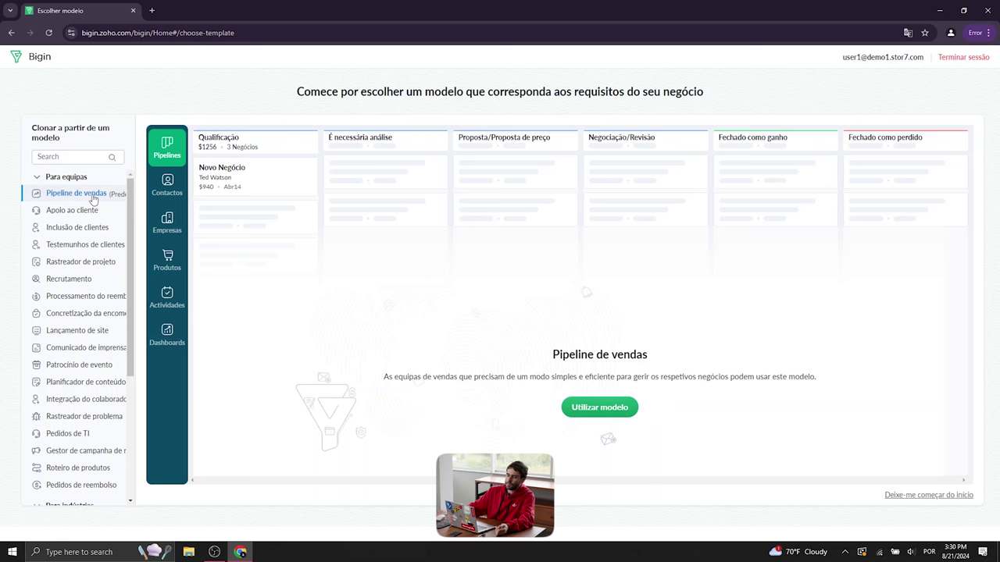
left_click(98, 213)
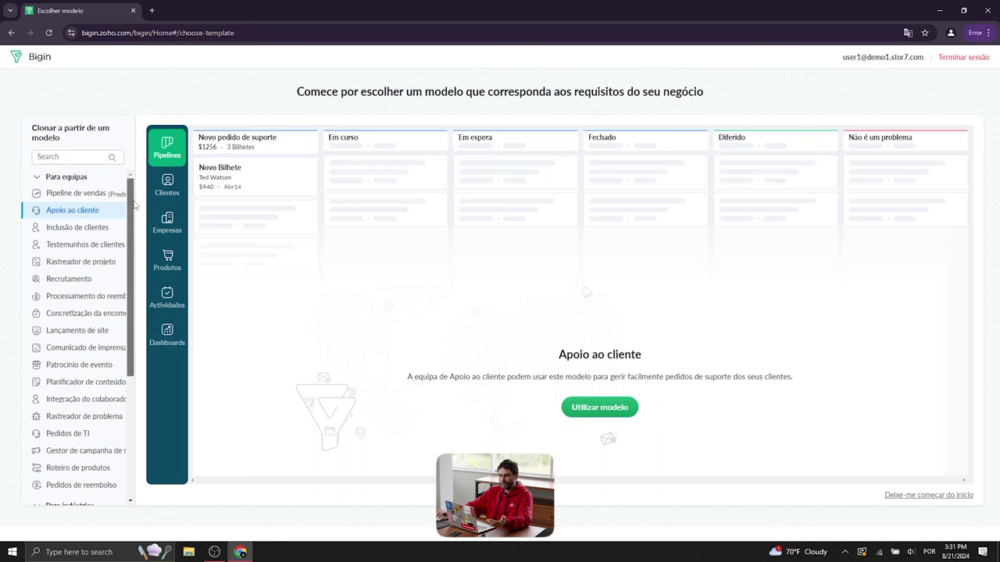
left_click_drag(132, 205, 134, 221)
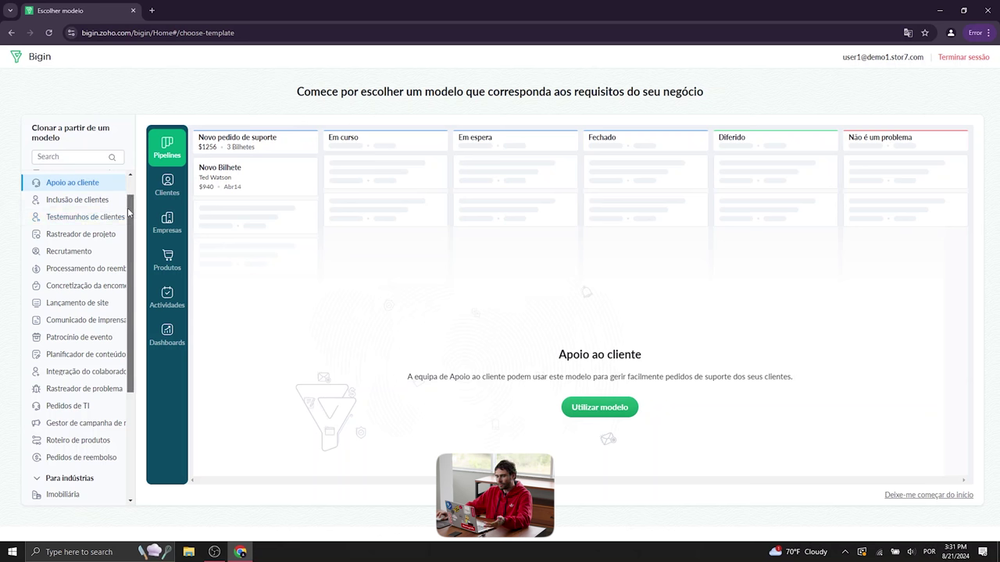
scroll(133, 211, "down", 1)
left_click(107, 210)
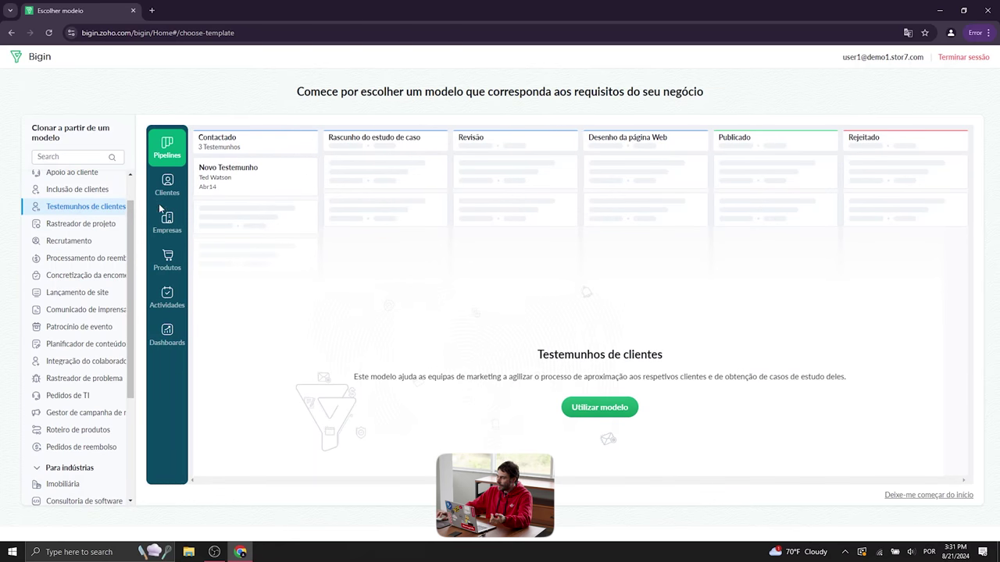
scroll(106, 224, "down", 2)
left_click(105, 224)
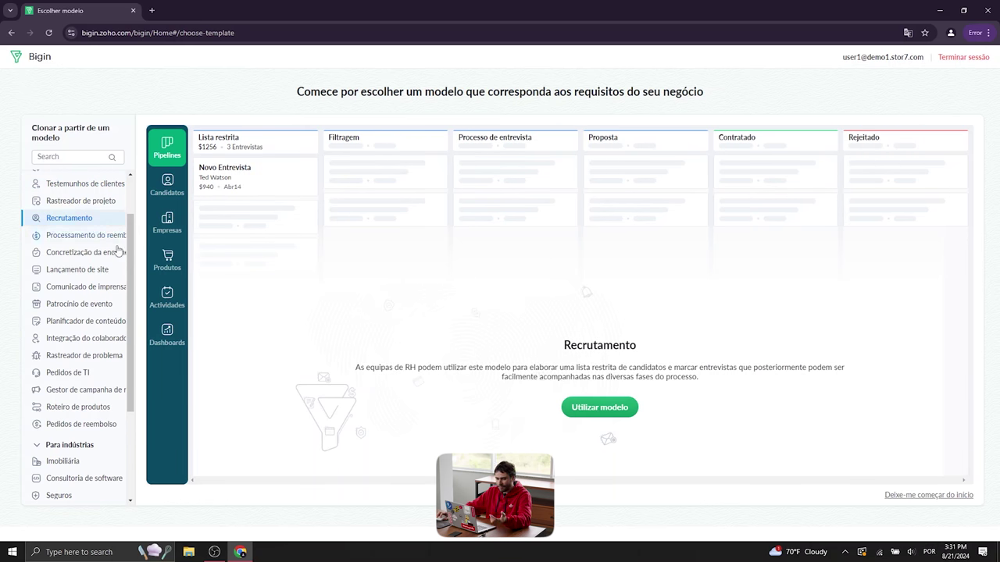
scroll(134, 294, "down", 1)
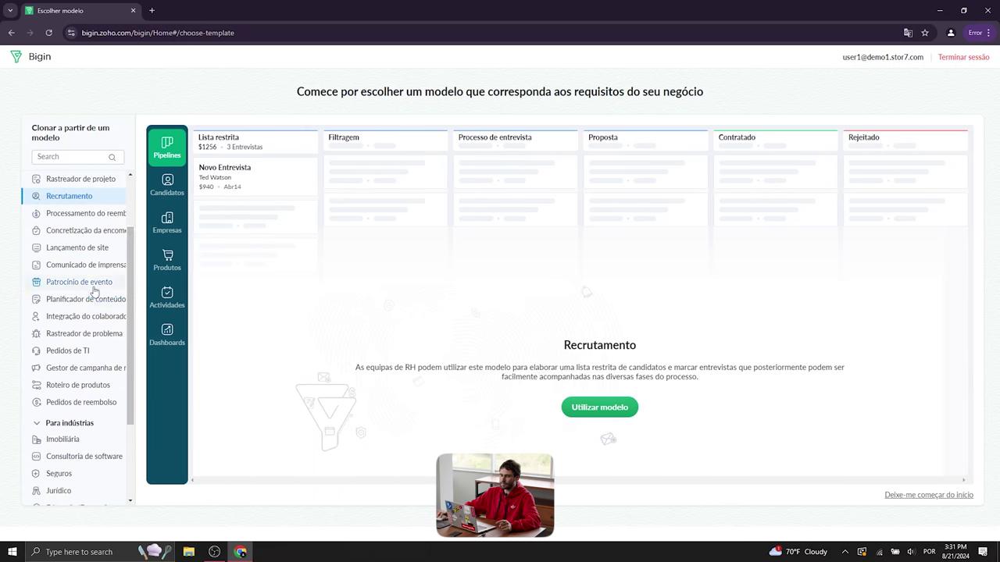
left_click(94, 288)
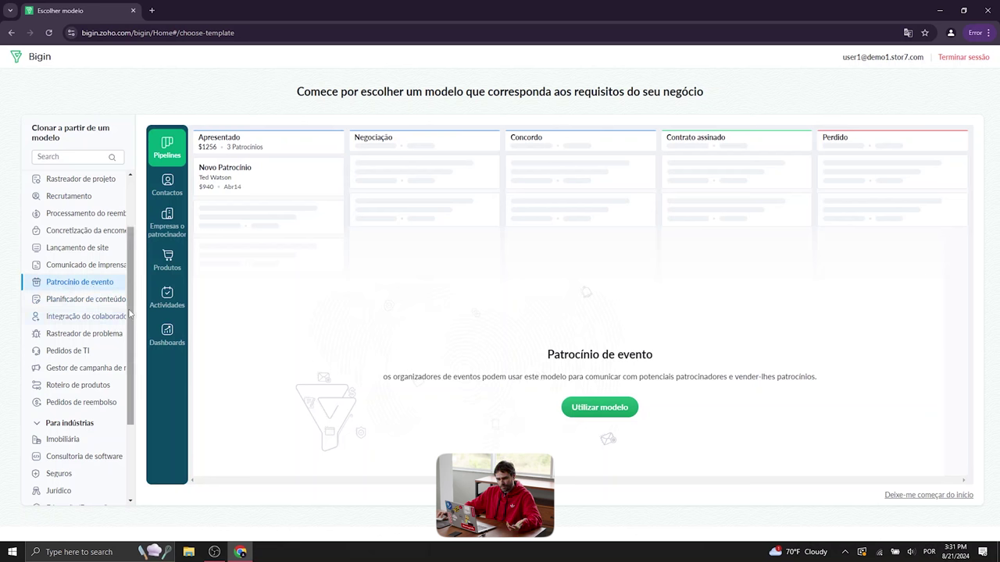
scroll(101, 313, "down", 2)
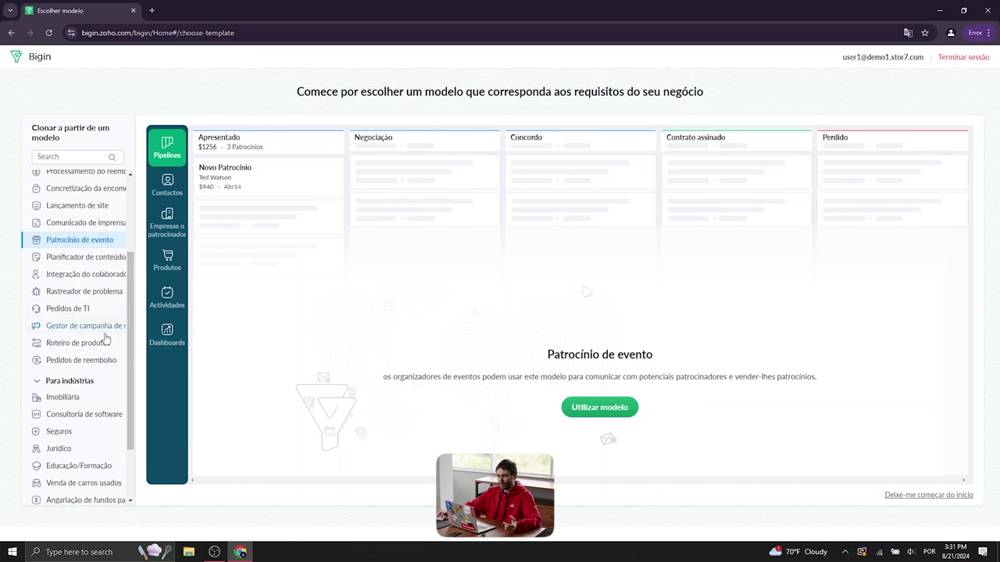
left_click(105, 325)
scroll(130, 356, "down", 4)
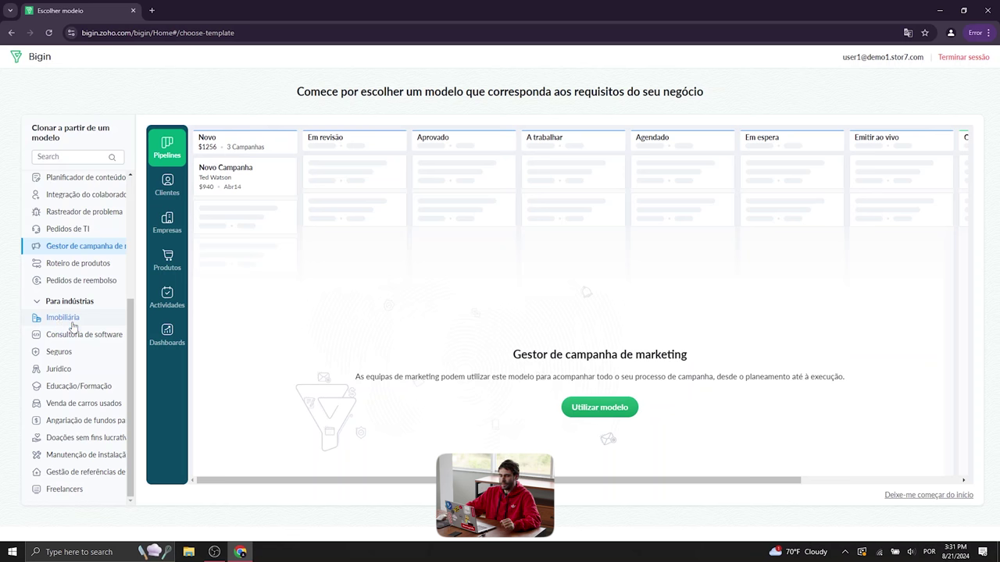
Preview the Imobiliária, Consultoria de software and Jurídico templates, then return to Pipeline de vendas
left_click(63, 318)
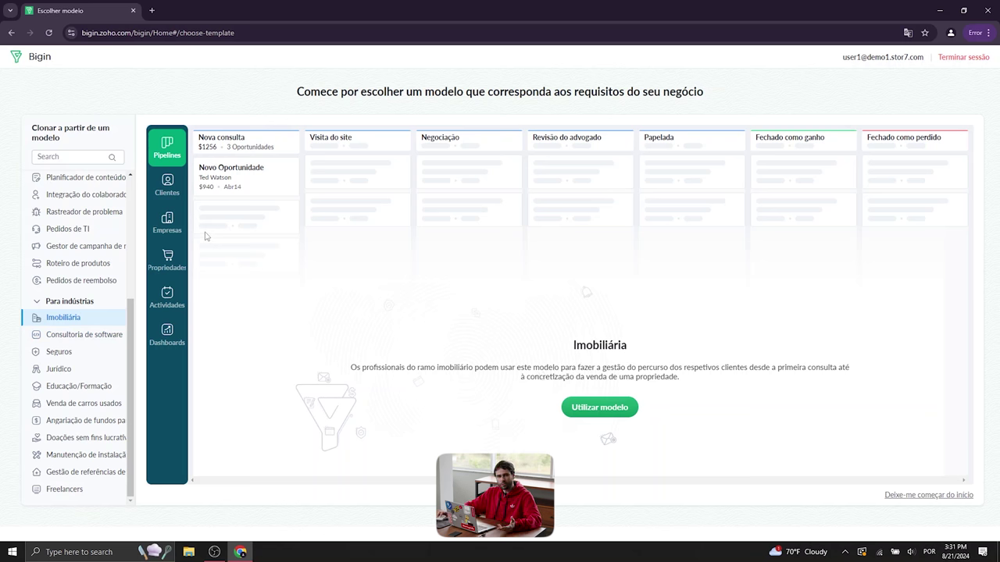
left_click(86, 342)
left_click(86, 370)
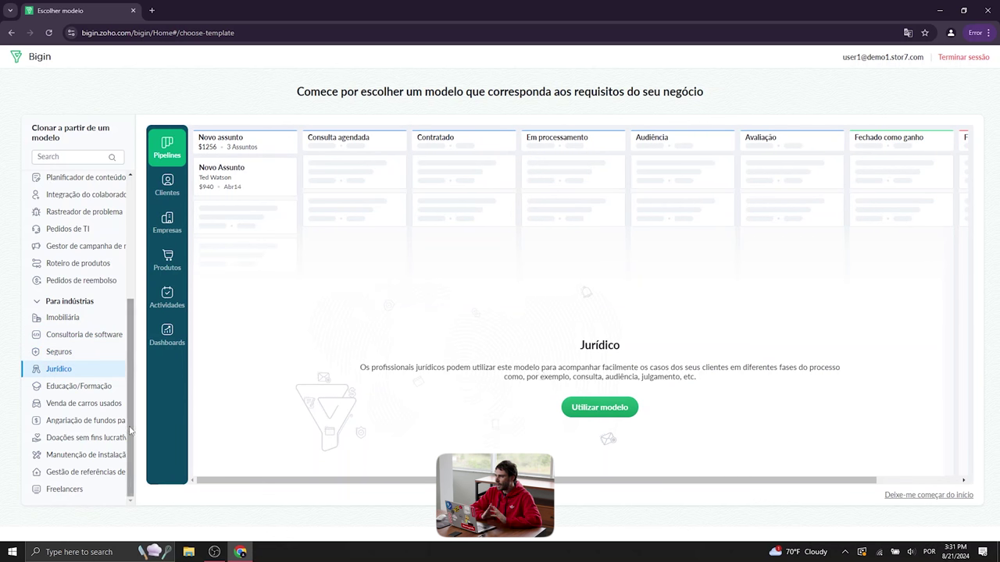
left_click_drag(130, 429, 131, 309)
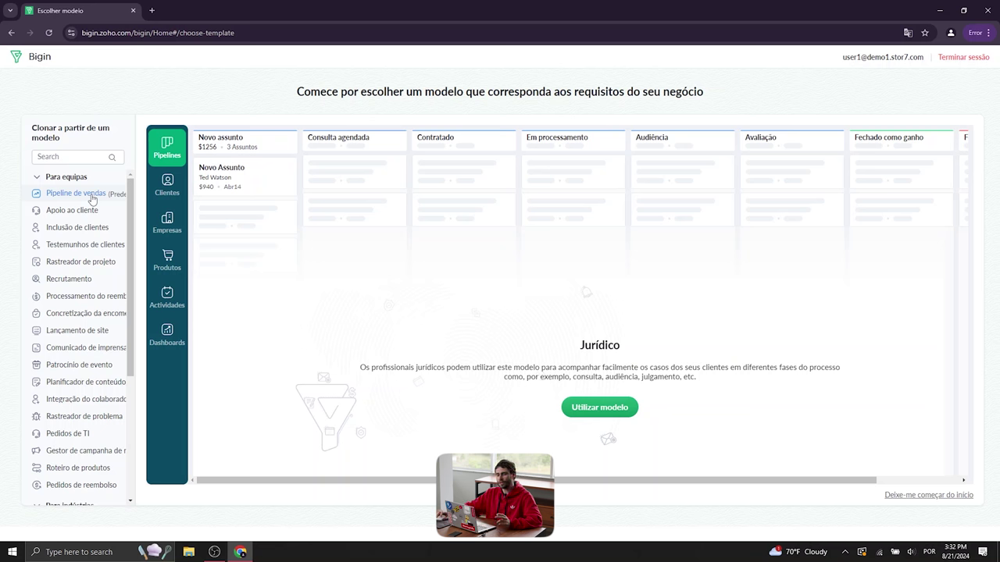
left_click(92, 197)
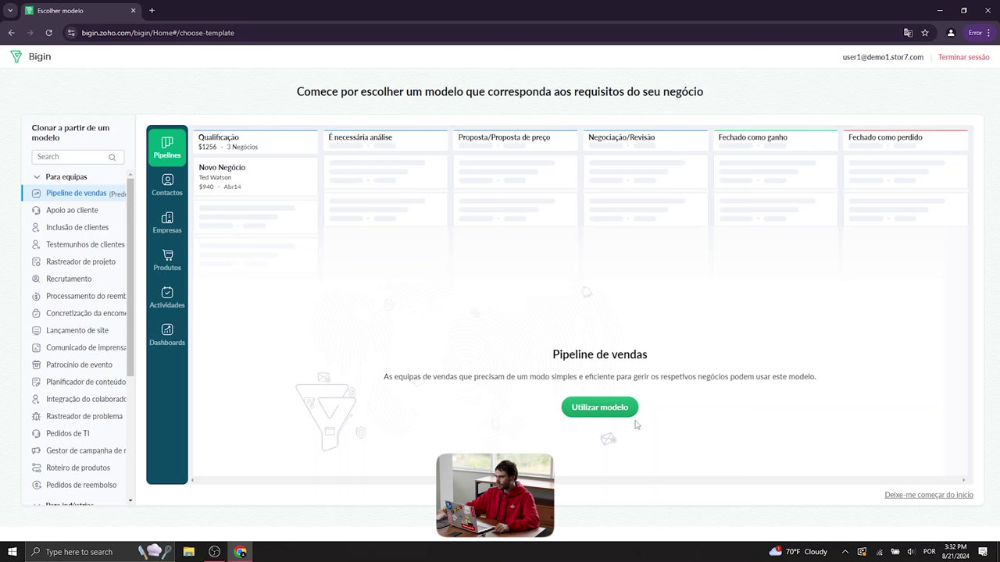
Create a pipeline from the Pipeline de vendas template and dismiss the webinar and welcome popups
left_click(603, 410)
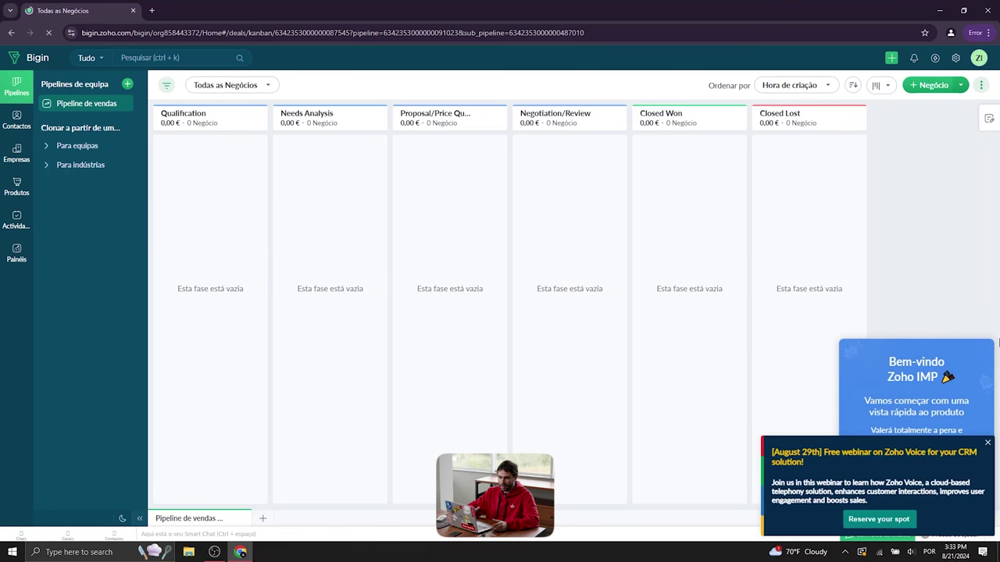
mouse_move(251, 135)
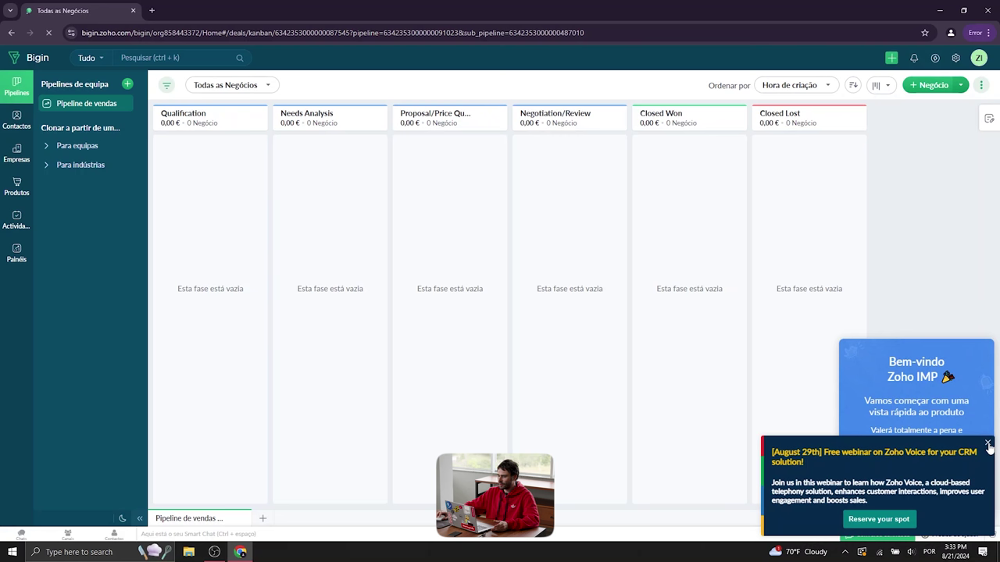
left_click(988, 444)
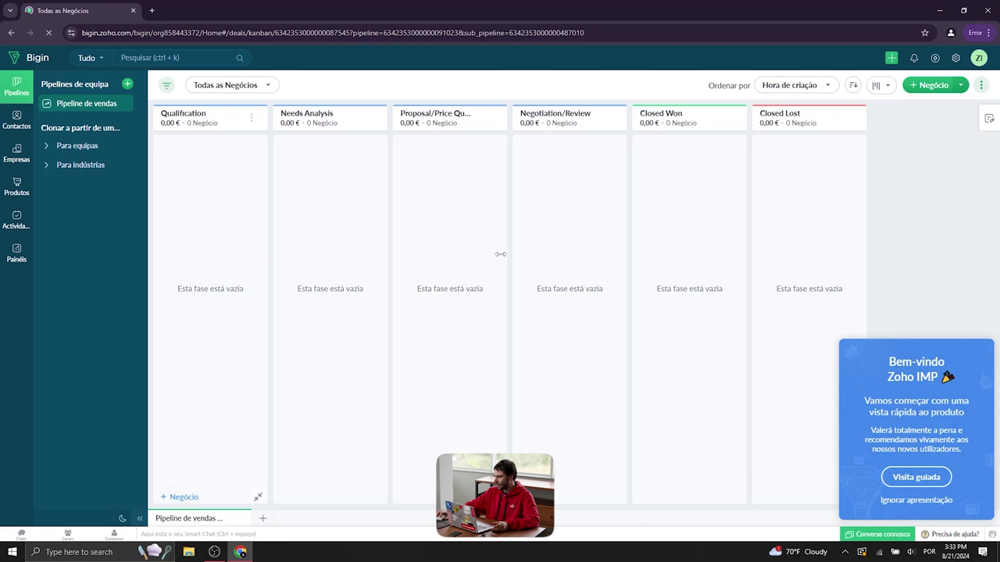
left_click(920, 501)
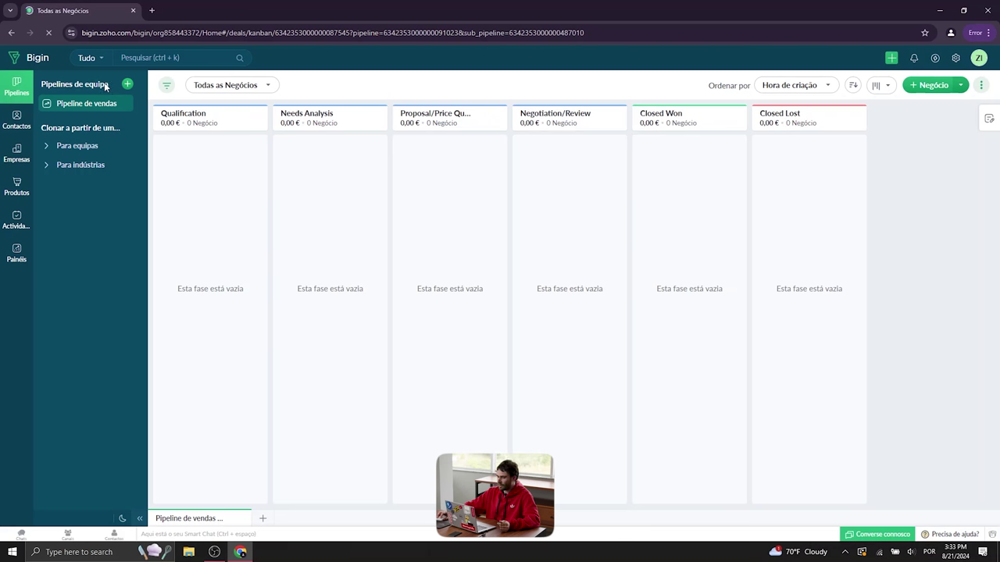
left_click(18, 87)
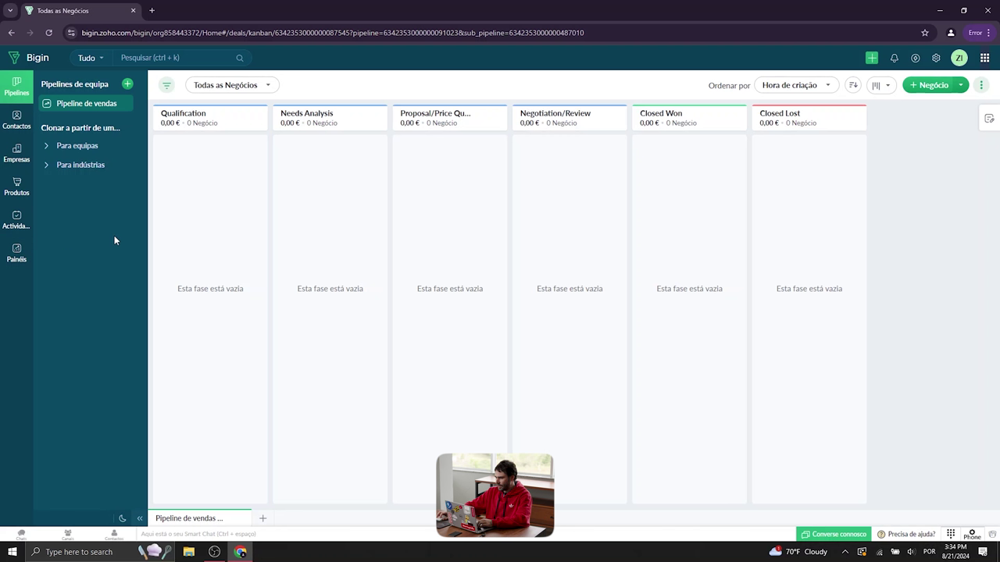
Open Utilizadores e controlos in settings and close the Gestão de utilizadores help card
left_click(937, 61)
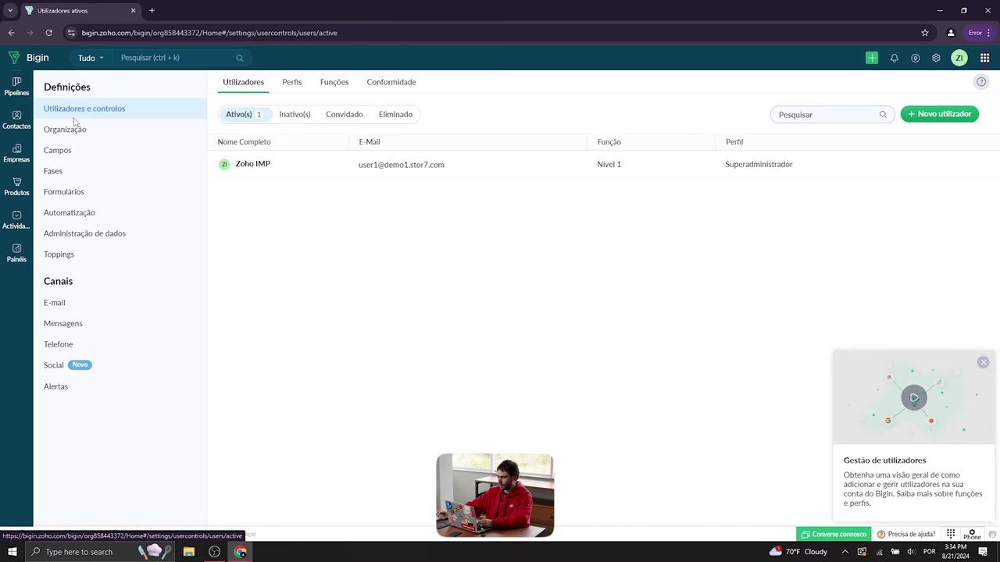
left_click(983, 363)
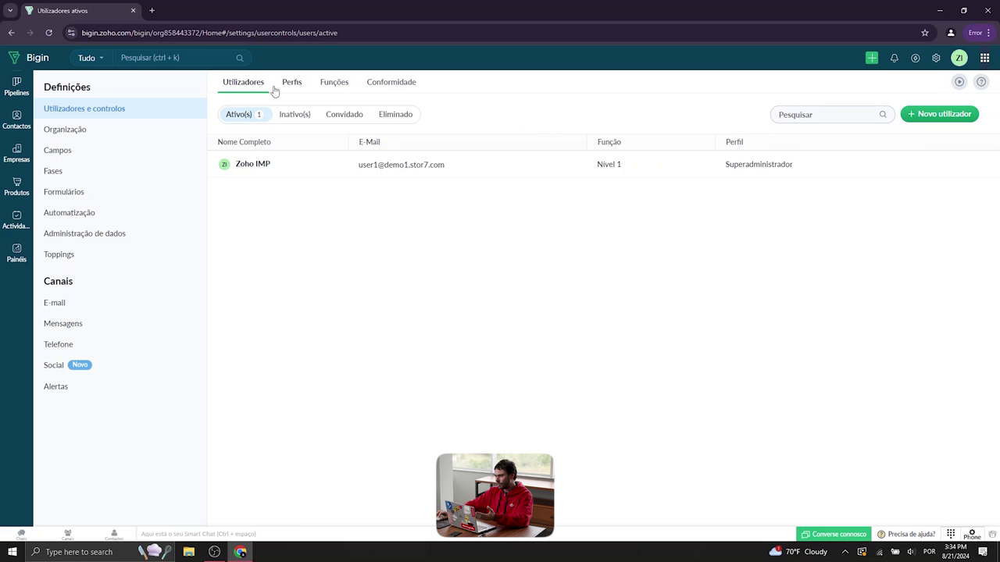
Start adding a new user in Zoho One, then view the Perfis list back in Bigin
left_click(958, 117)
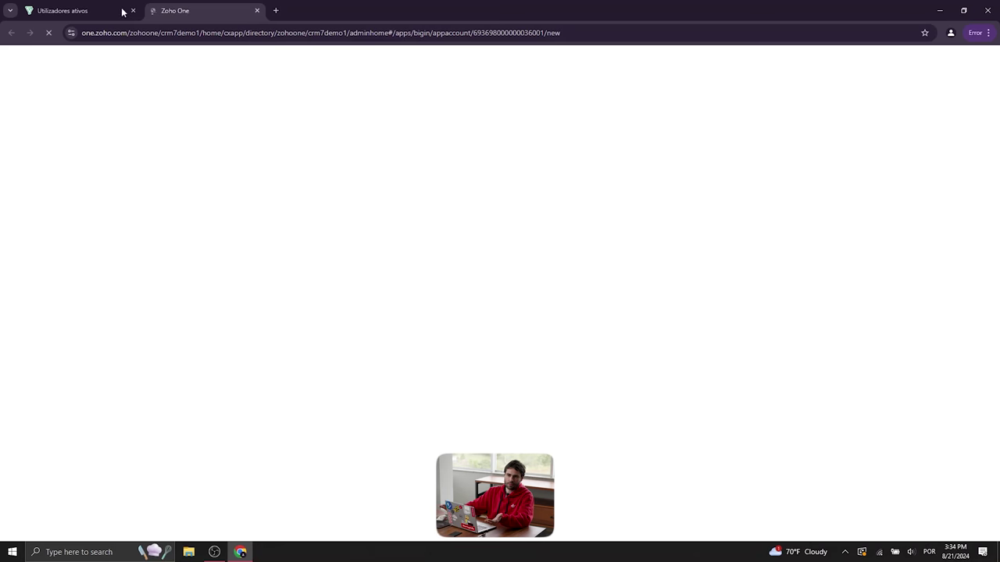
left_click(69, 13)
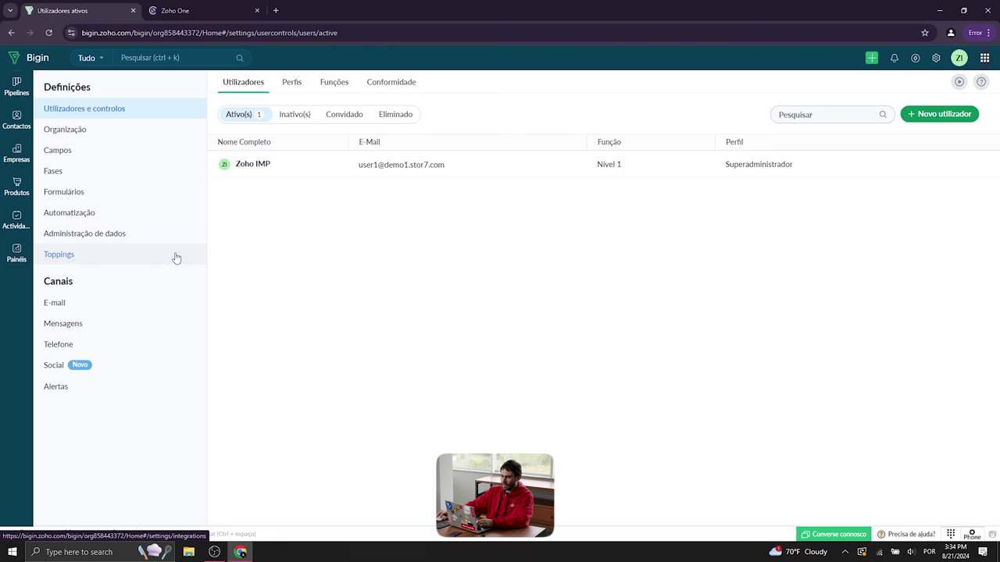
left_click(293, 88)
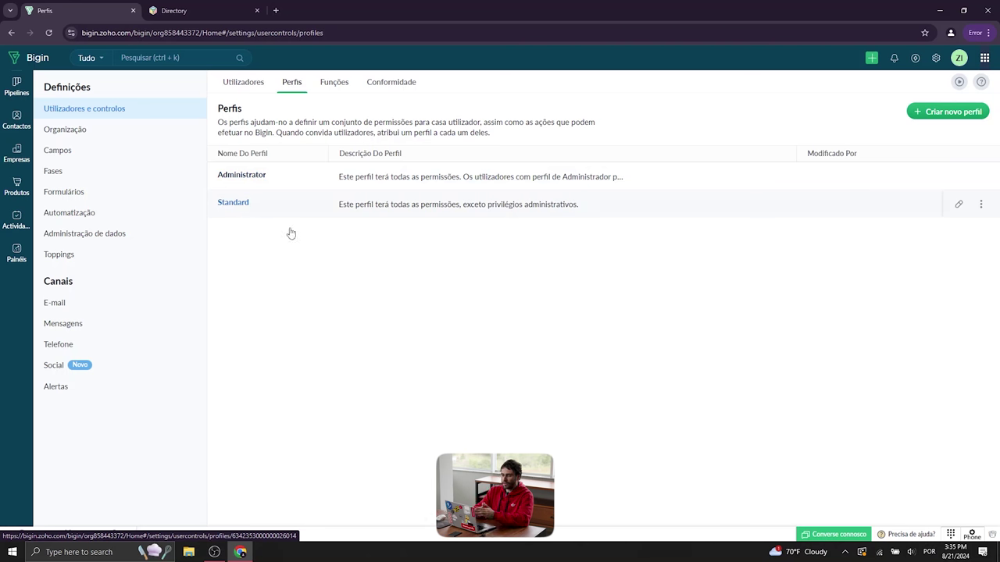
Show the Funções role hierarchy with Nível 2 under Nível 1
left_click(334, 83)
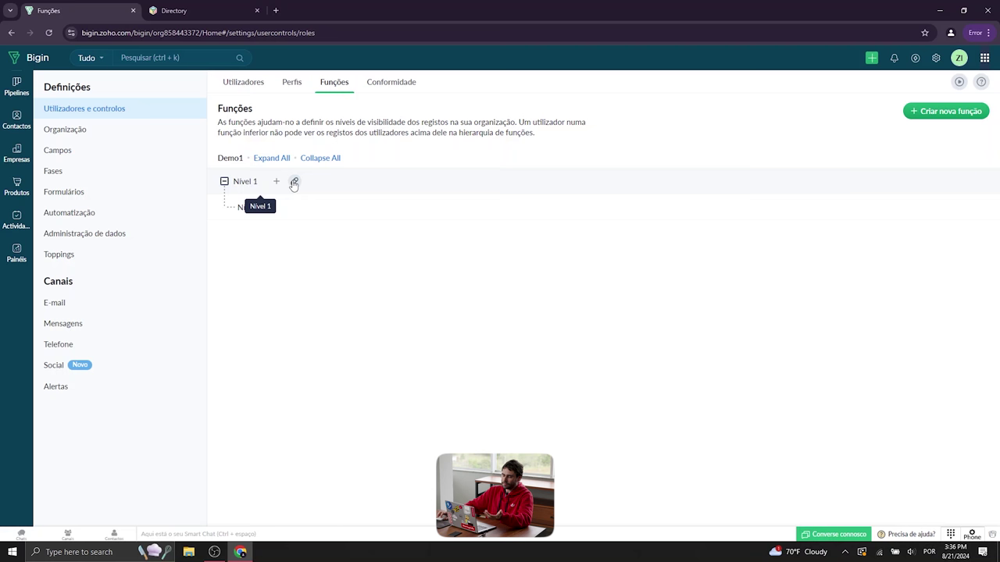
Rename the Nivel 1 role to Diretor
left_click(294, 184)
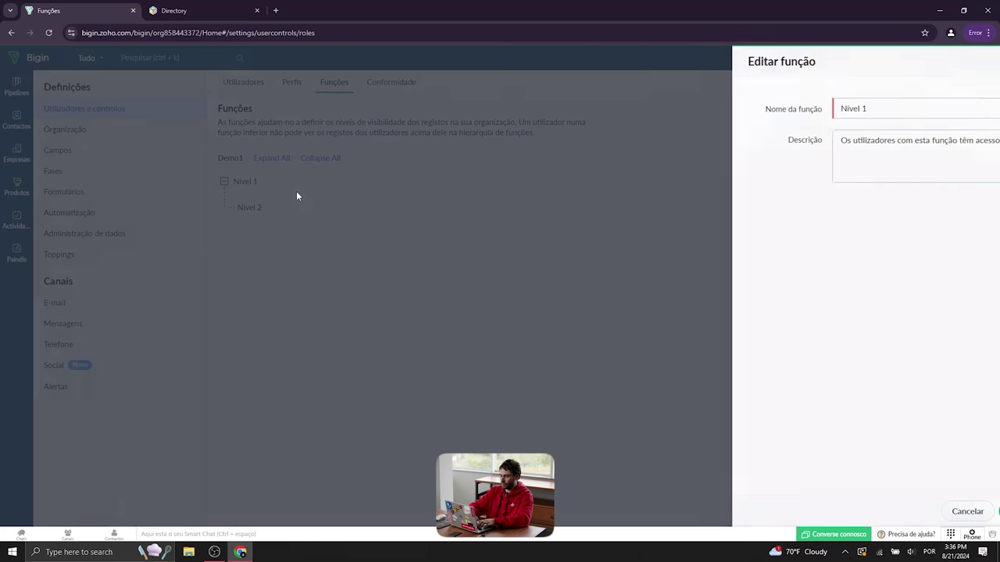
double_click(783, 109)
type("Diretor")
left_click(969, 512)
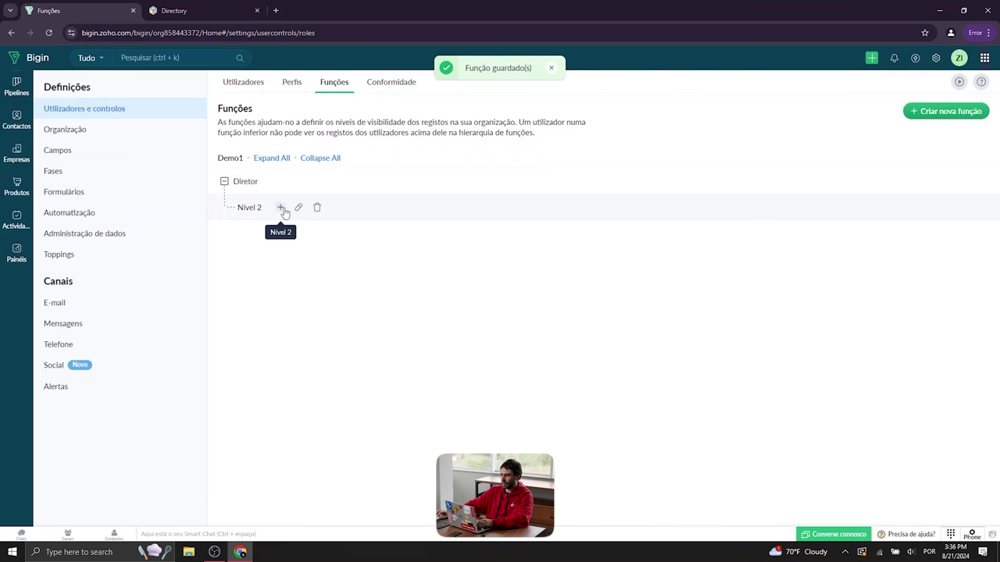
Rename the Nivel 2 role to Gerente Vendas
left_click(297, 208)
triple_click(848, 113)
type("D")
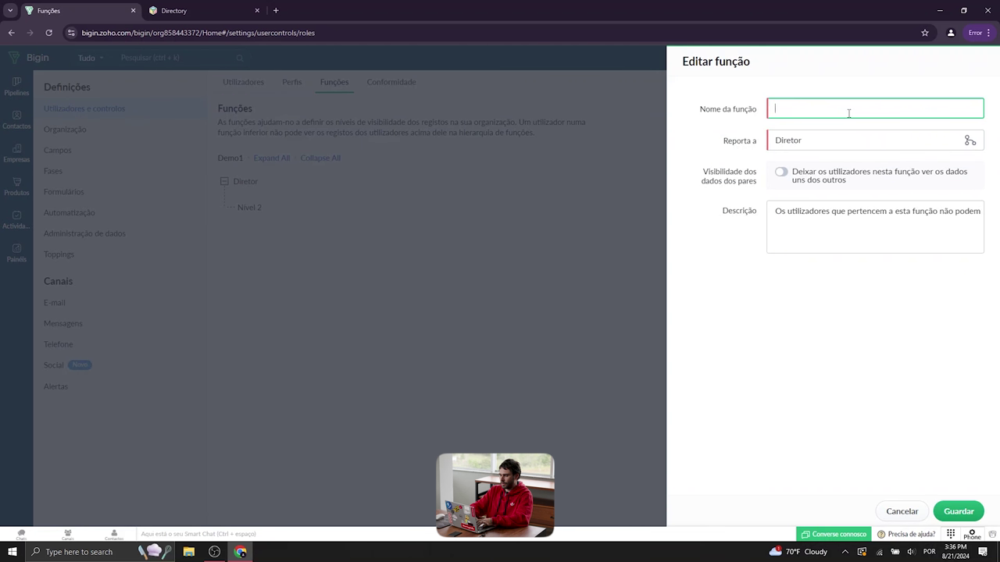
type("Gerente VEnd")
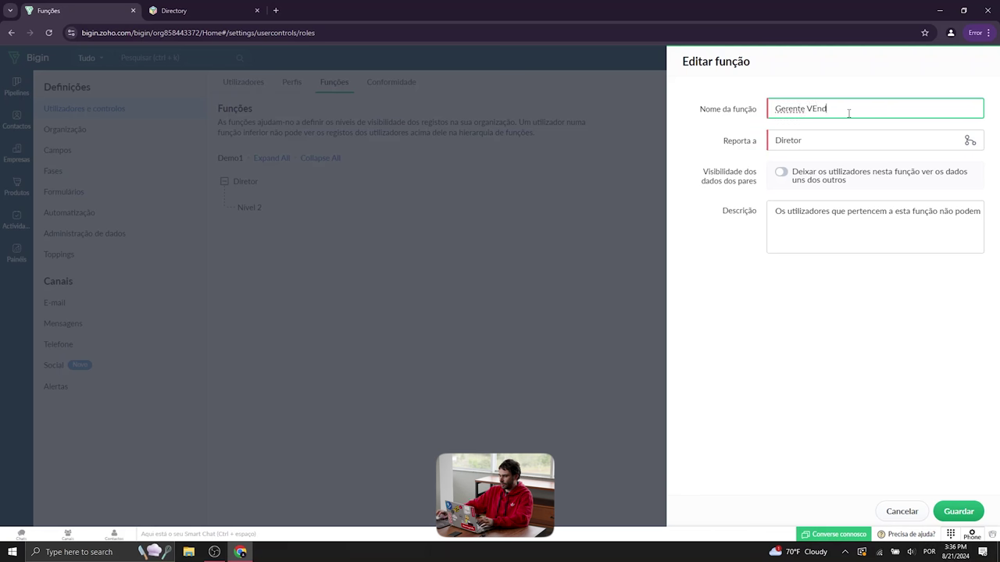
key("BackSpace")
type("endas")
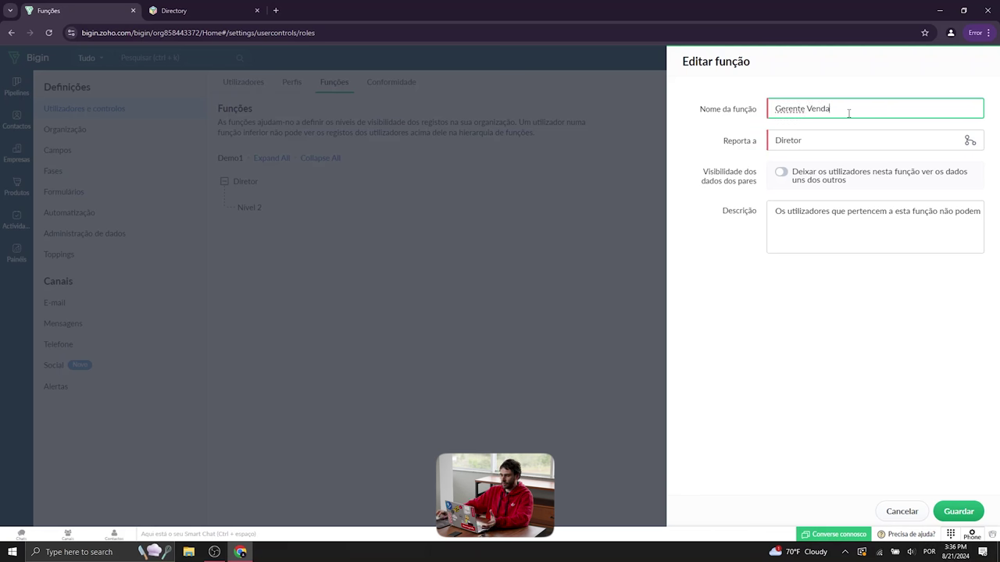
left_click(800, 196)
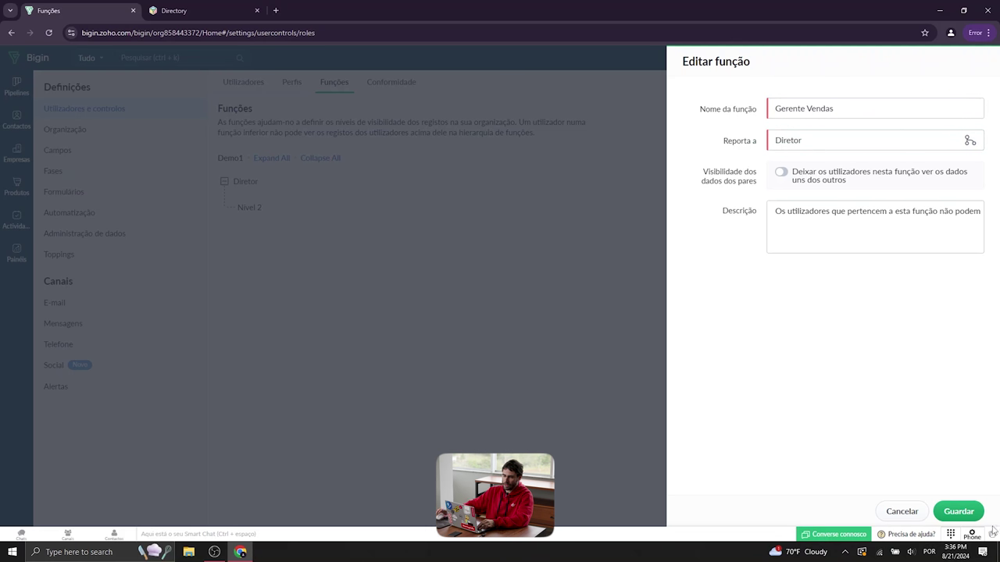
left_click(958, 512)
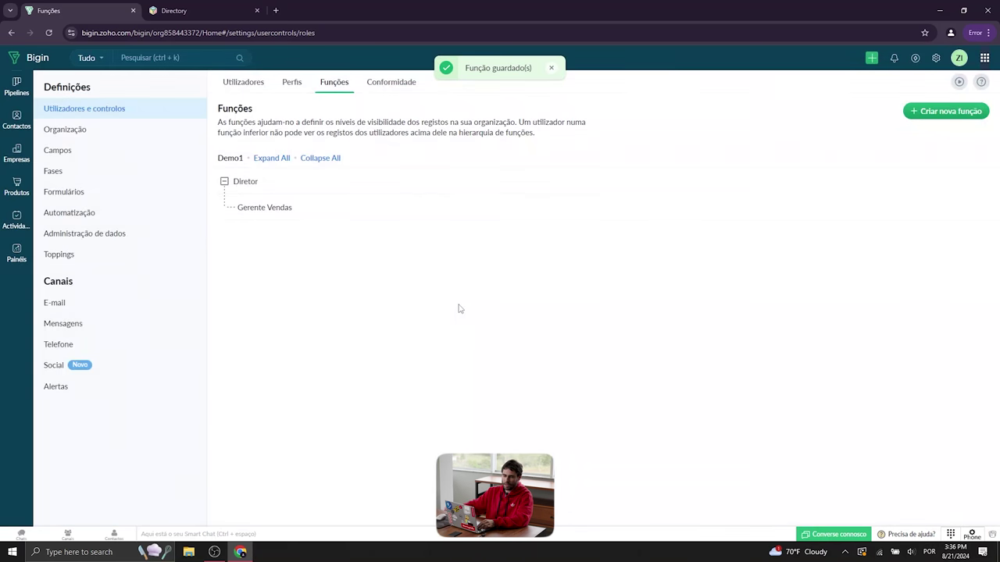
Add a Vendedor role reporting to Gerente Vendas
mouse_move(260, 207)
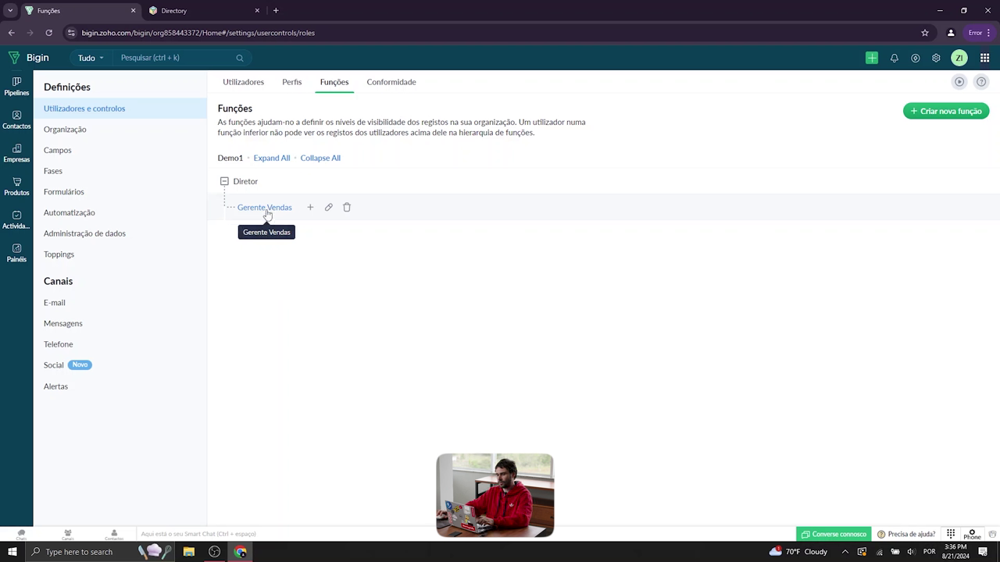
left_click(311, 209)
type("Vendedor")
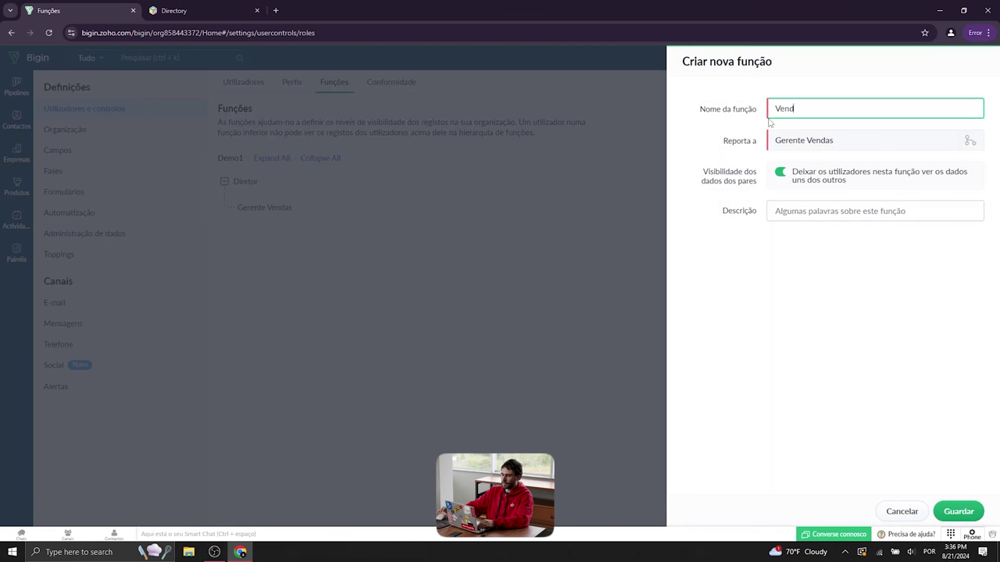
left_click(958, 511)
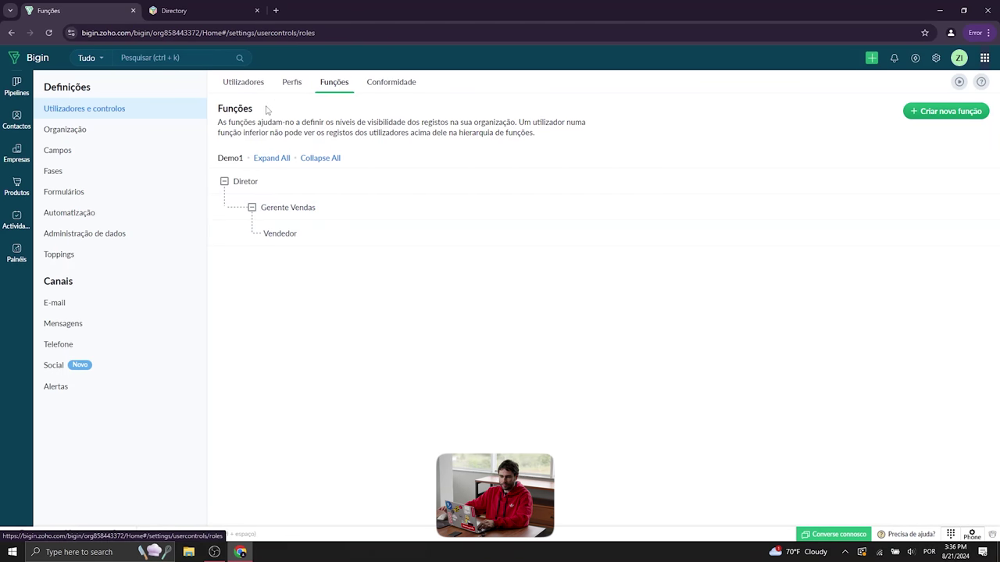
Open the Demo1 organization details showing currency Portugal - Euro (€) and time zone PST
left_click(85, 132)
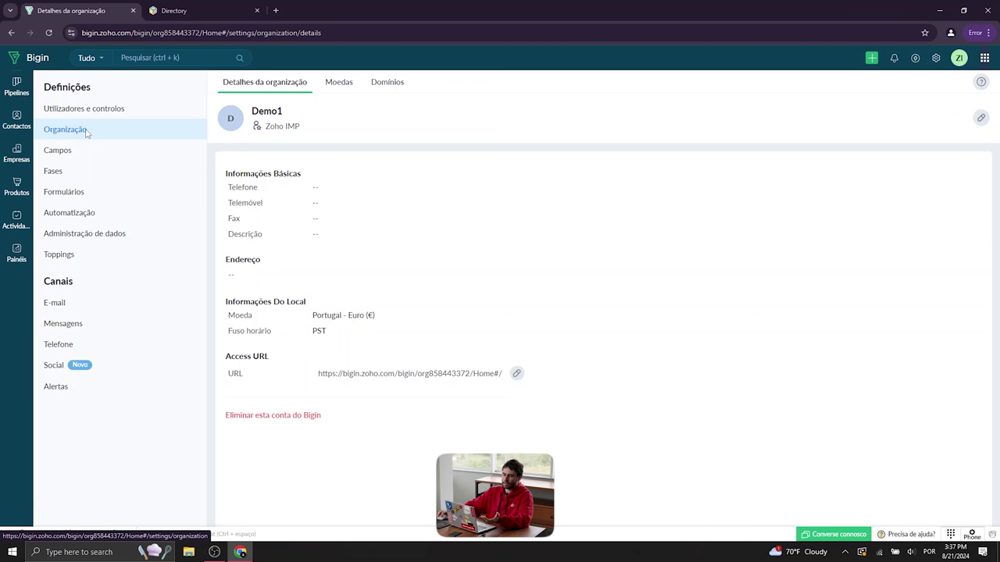
left_click_drag(236, 317, 334, 346)
left_click(293, 334)
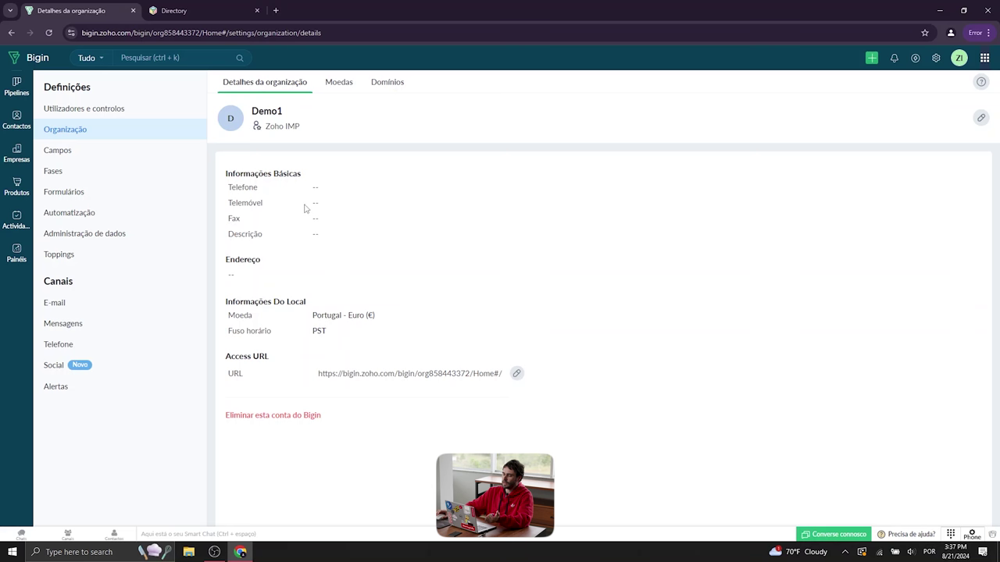
Set the organization currency to Brasil - Real brasileiro (R$)
left_click(978, 119)
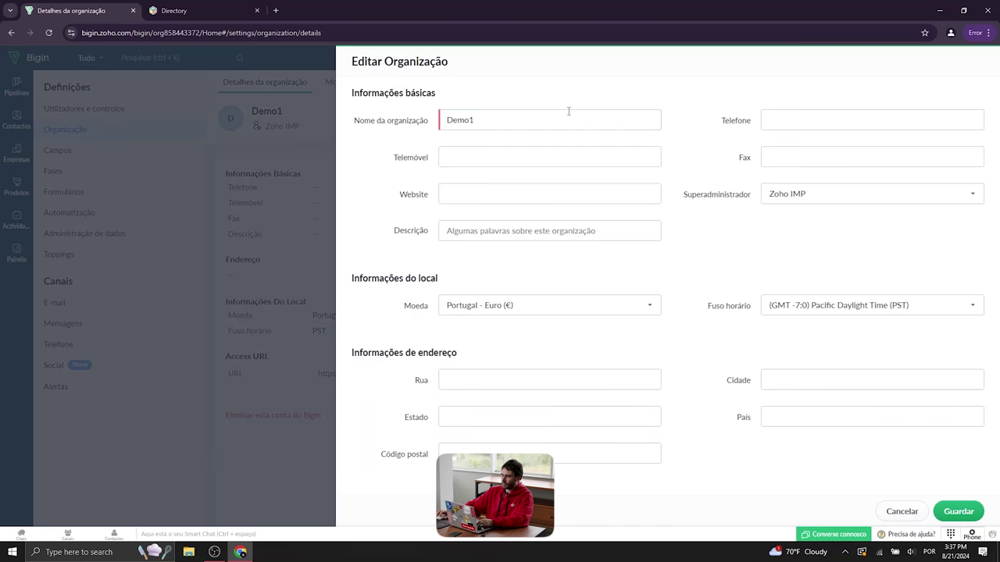
left_click(554, 312)
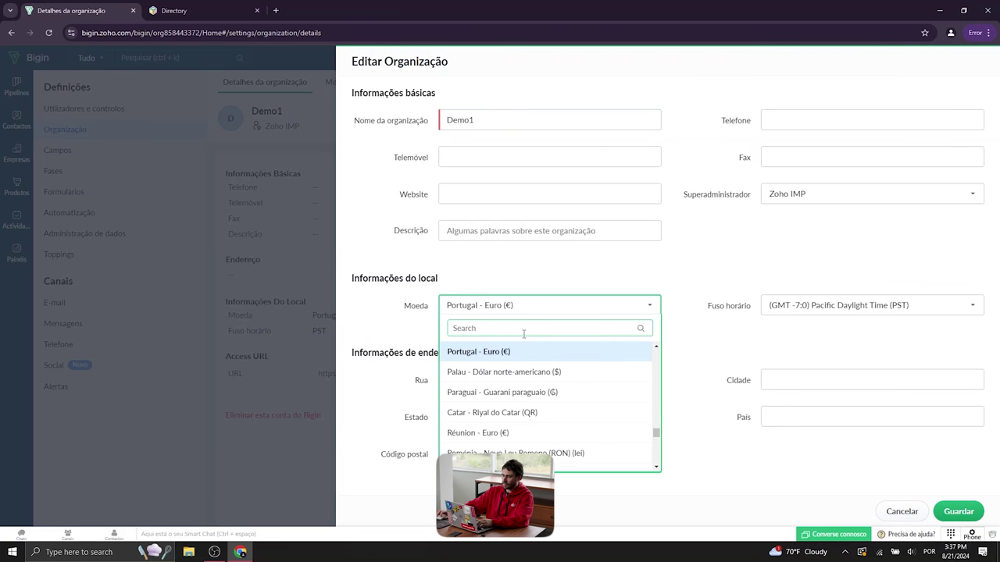
type("bras")
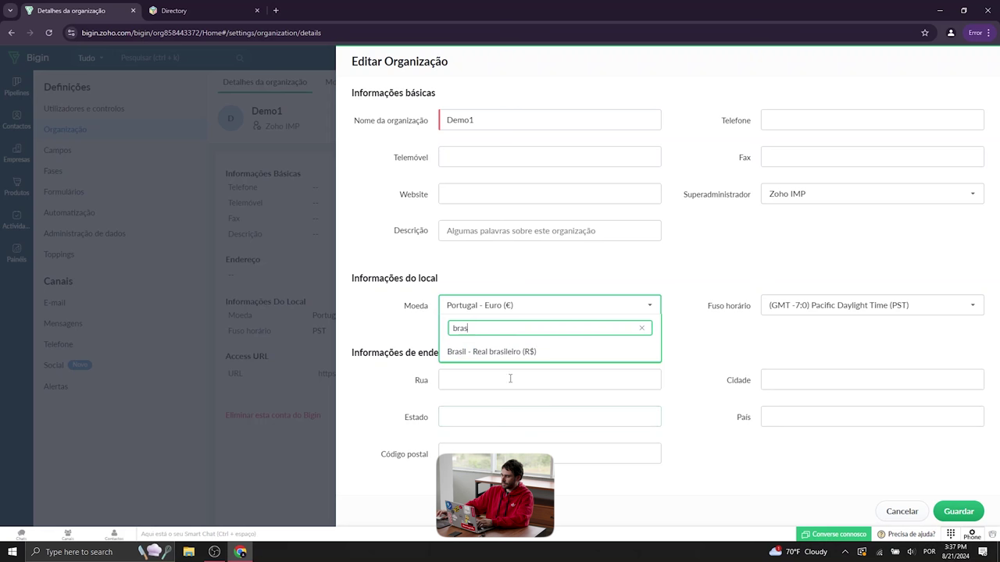
left_click(509, 352)
Set the time zone to (GMT -3:0) Brasilia Time (BET) and save the organization
left_click(839, 312)
left_click(872, 332)
type("são")
key("BackSpace")
key("BackSpace")
key("BackSpace")
type("s")
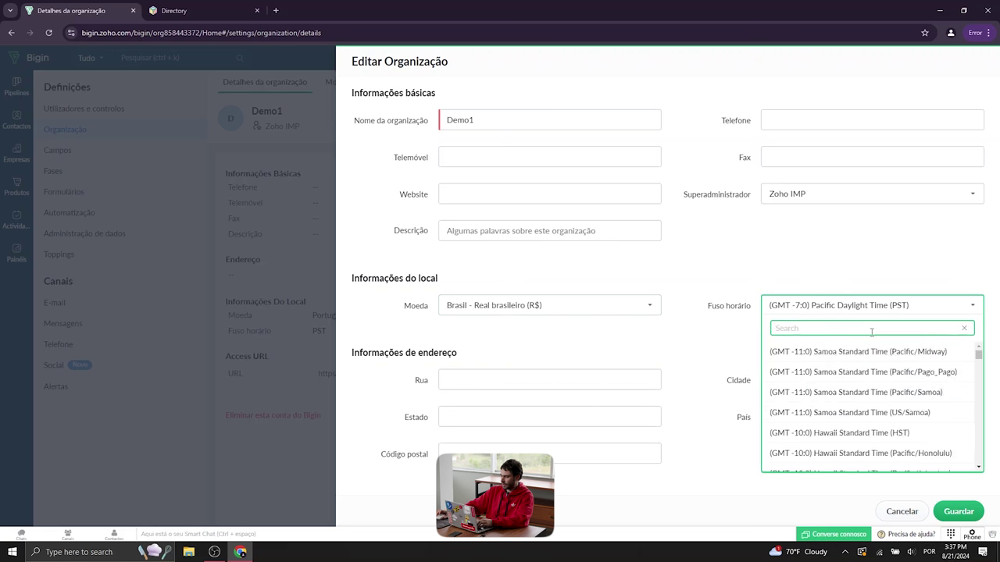
key("BackSpace")
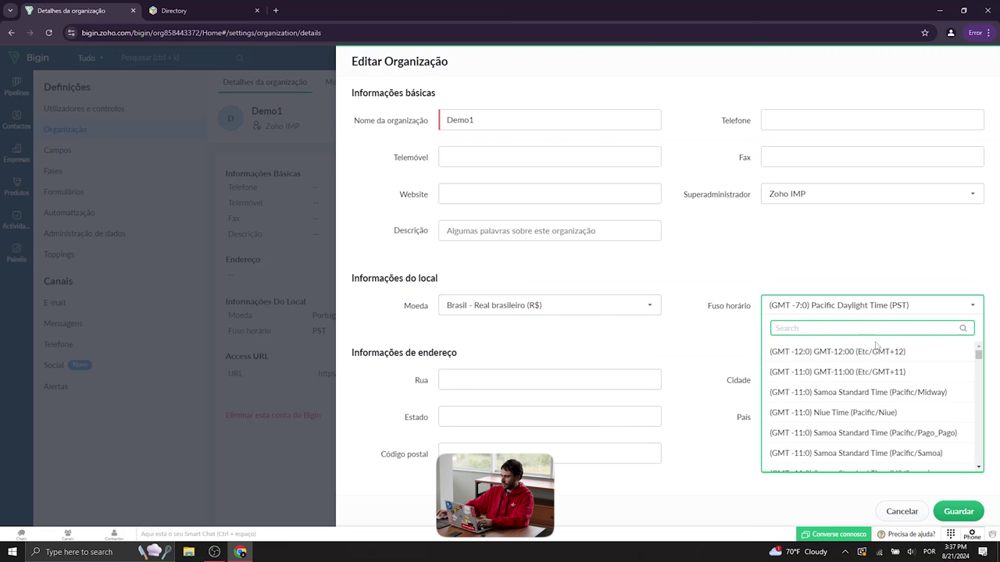
left_click_drag(979, 356, 982, 432)
scroll(957, 414, "down", 8)
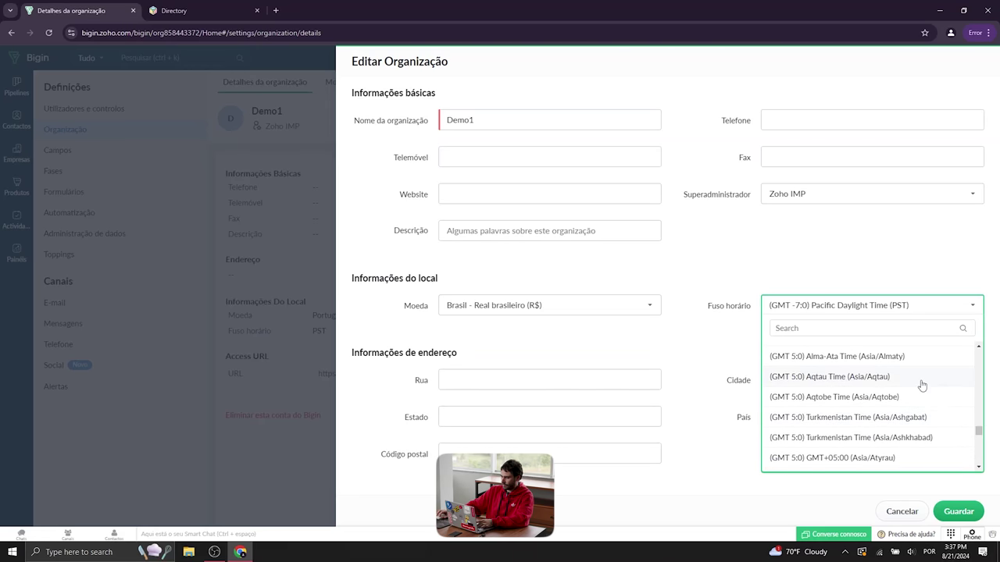
left_click(905, 328)
type("-3")
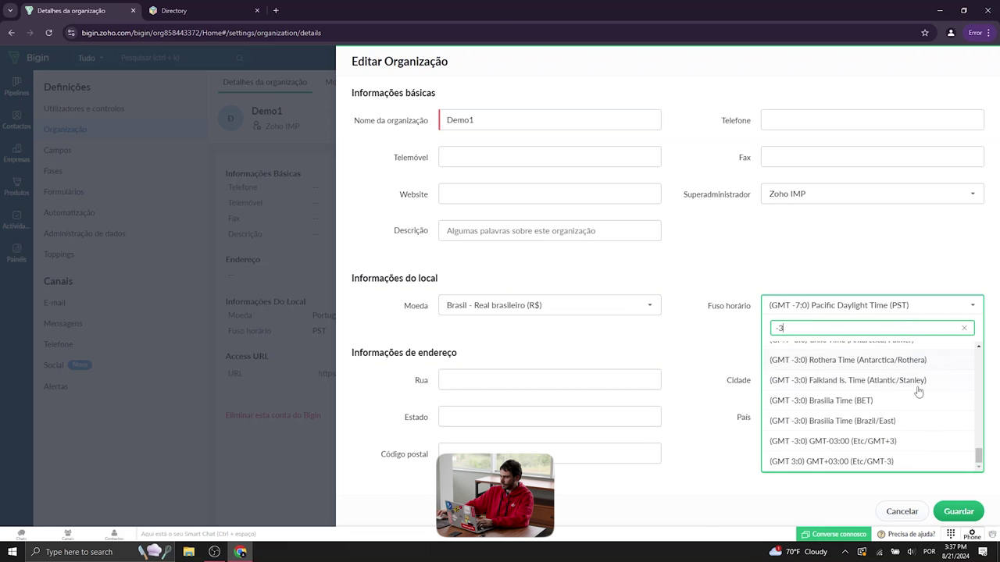
left_click(911, 404)
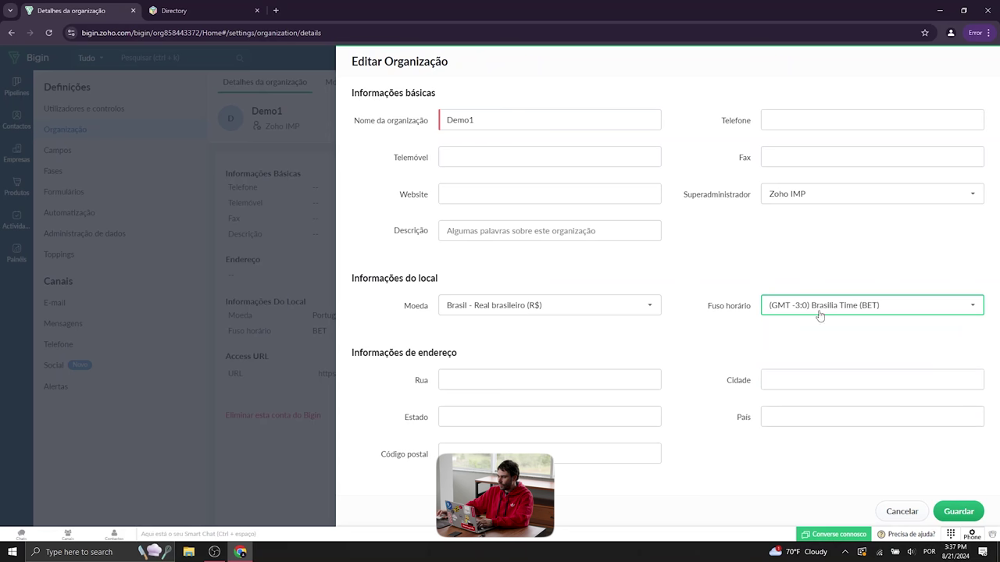
left_click(492, 376)
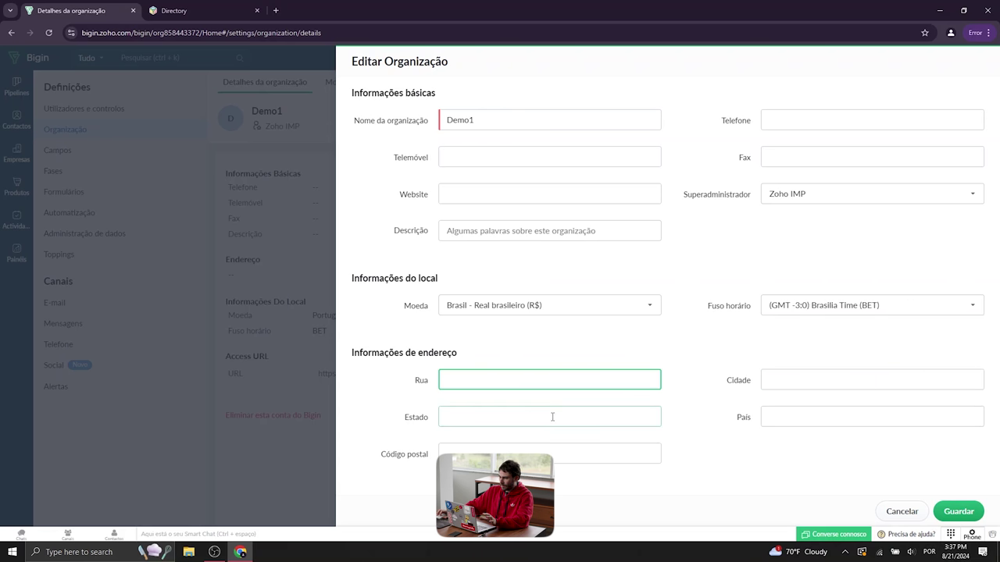
left_click(511, 161)
left_click(309, 139)
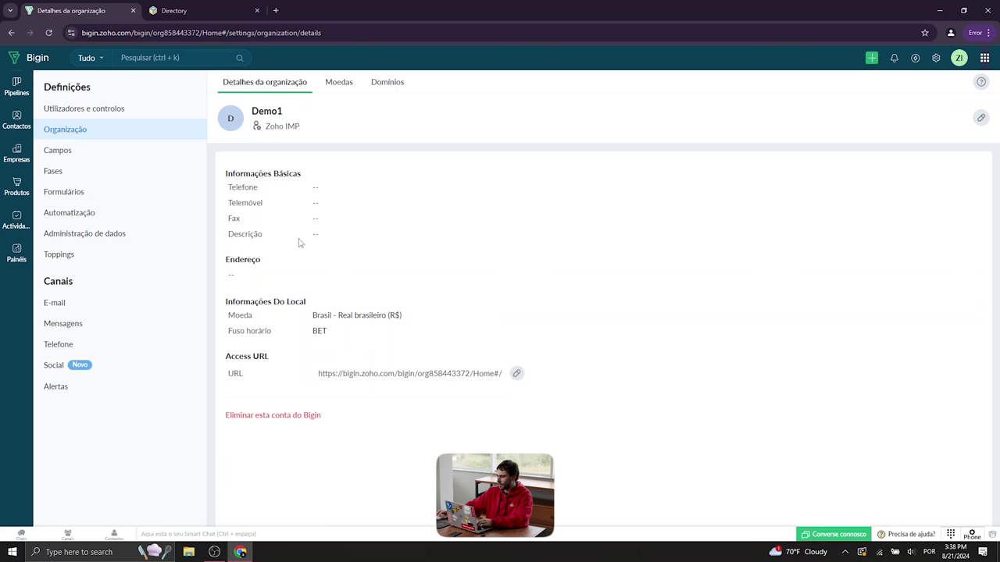
Change the main user's language to Portuguese (Brazil)
left_click(935, 59)
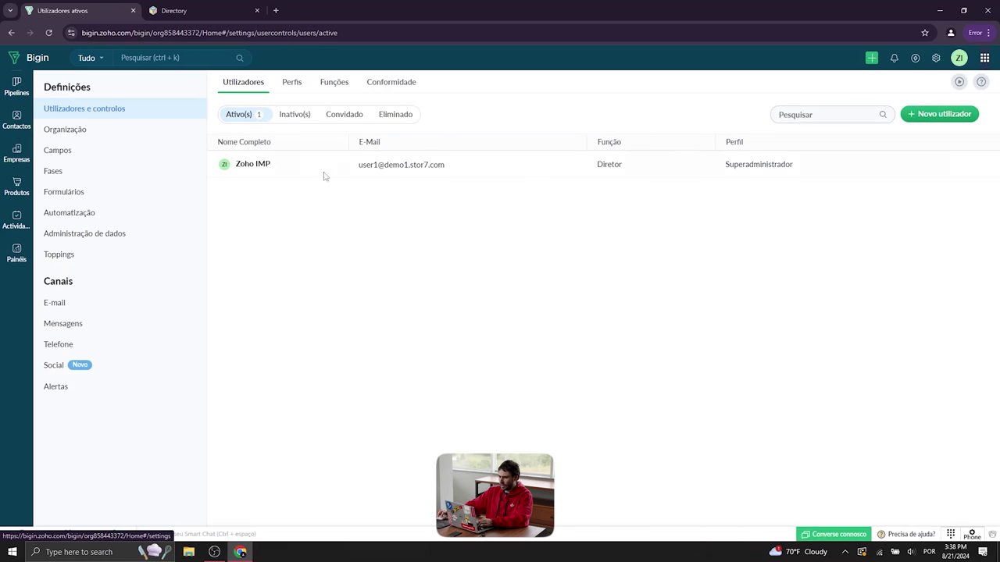
left_click(265, 166)
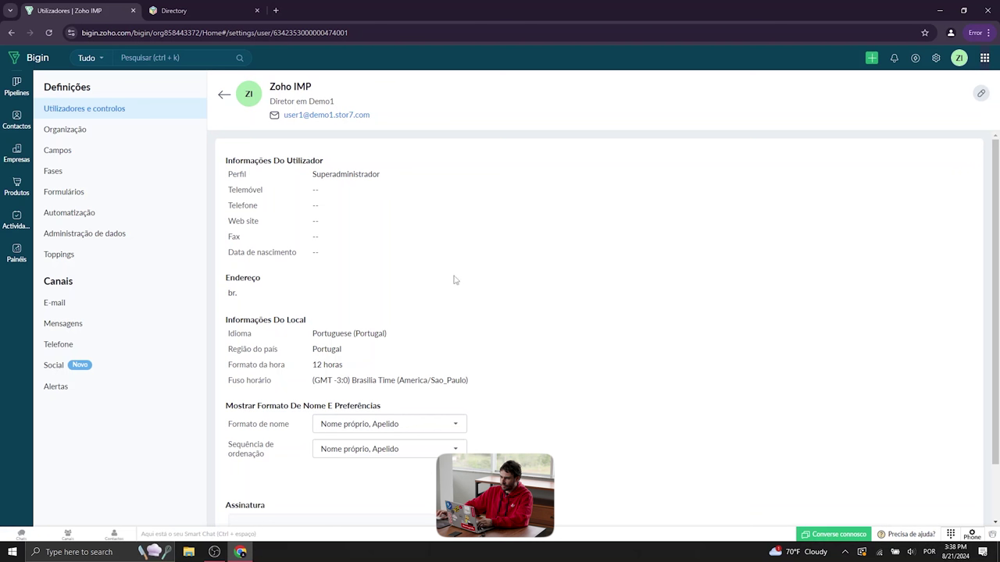
left_click(981, 93)
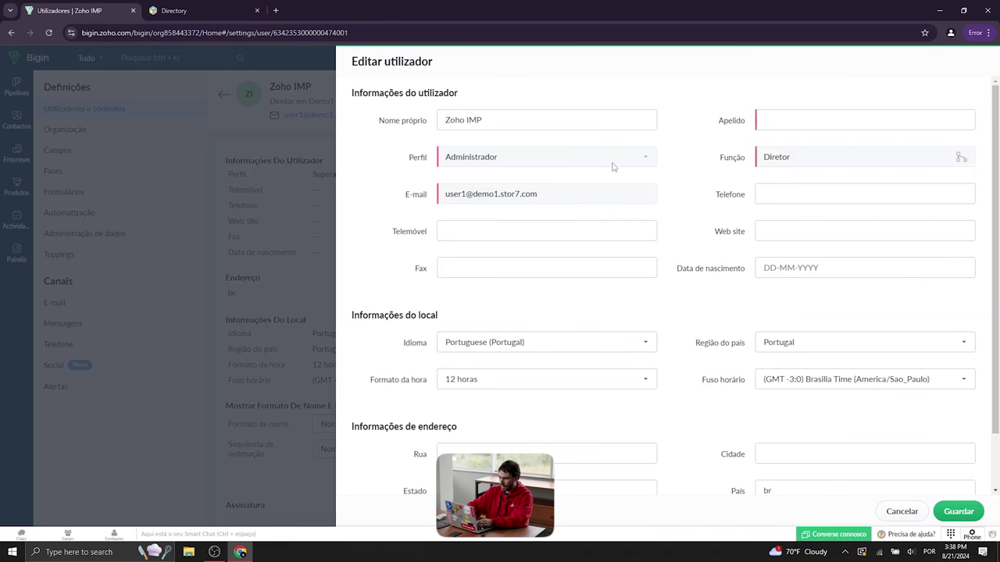
left_click(527, 348)
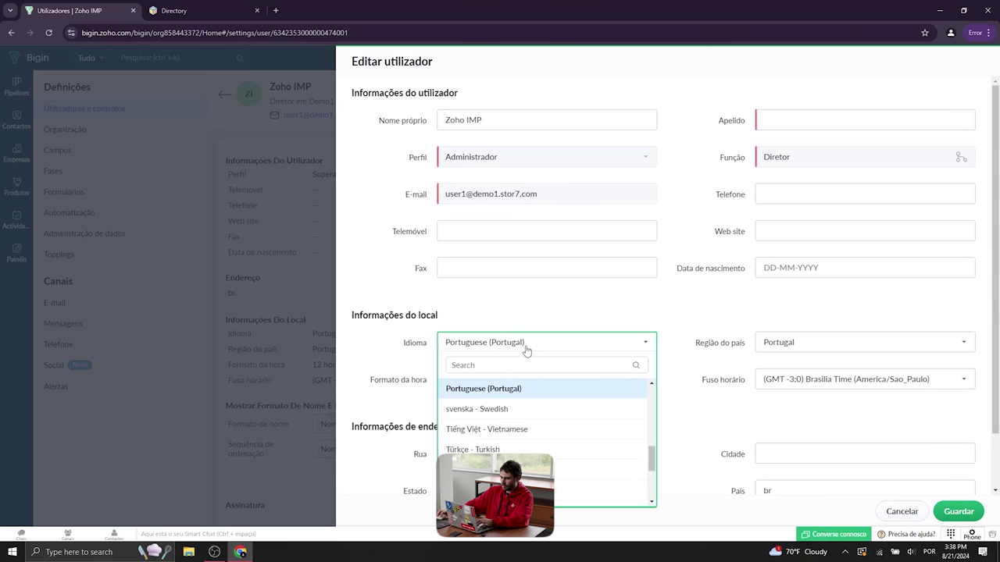
left_click(575, 364)
type("bras")
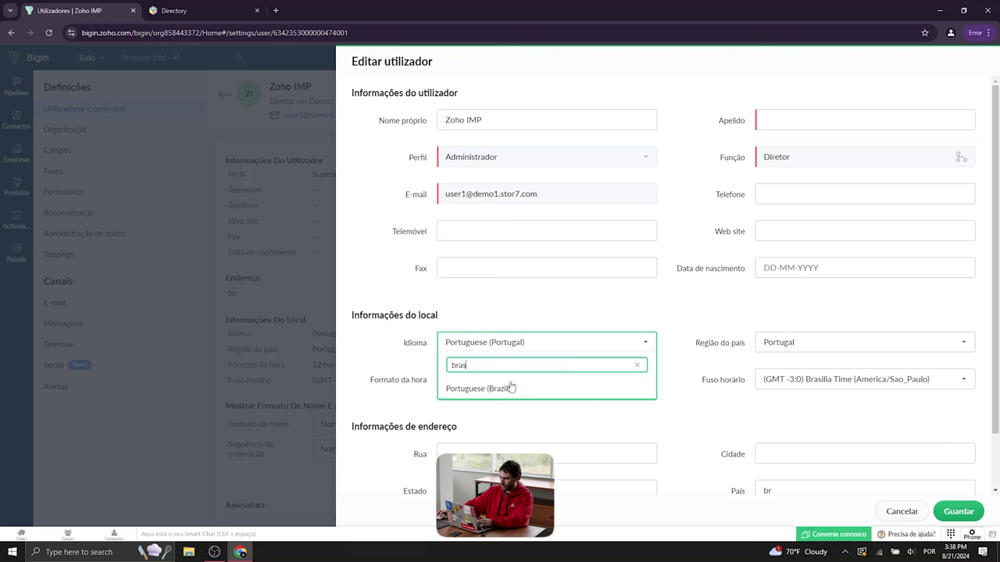
left_click(491, 388)
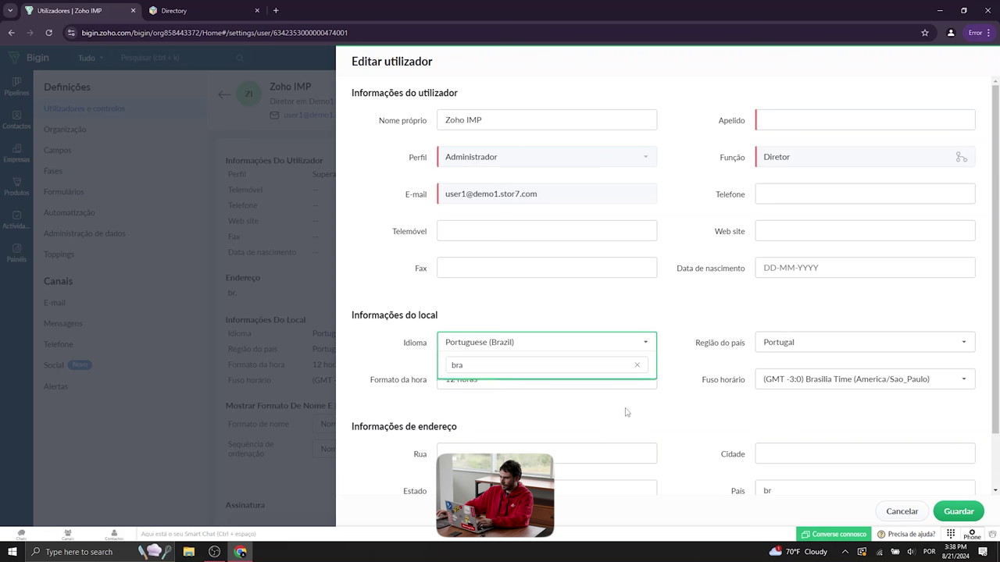
left_click(949, 511)
Enter the surname CRM7 and save the user
left_click(839, 119)
type("CRM")
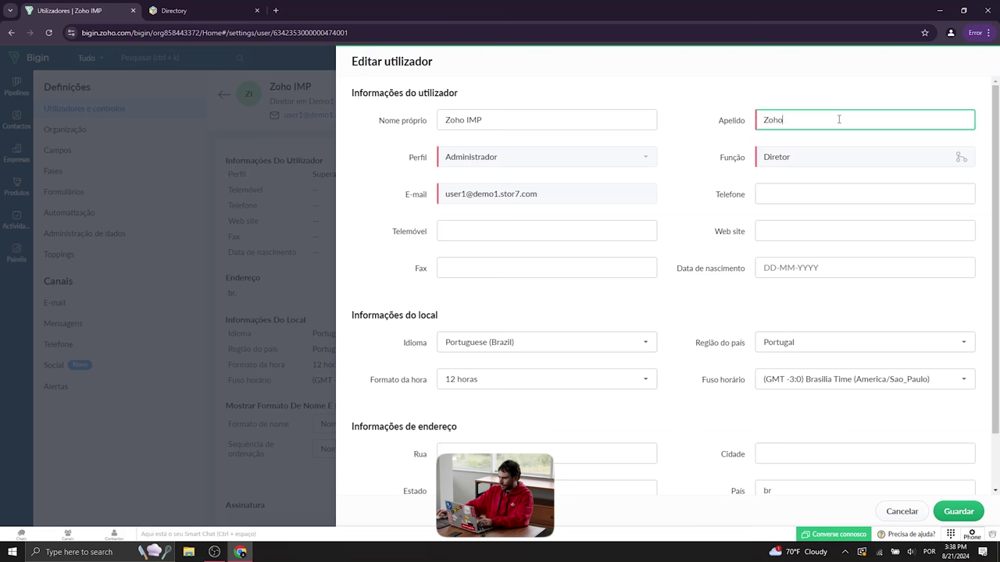
type("7")
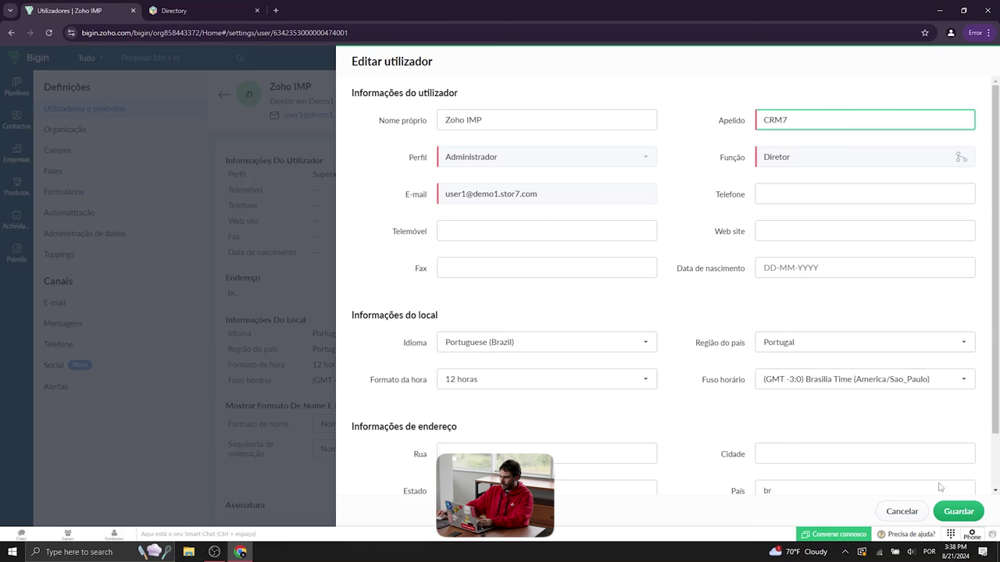
left_click(955, 509)
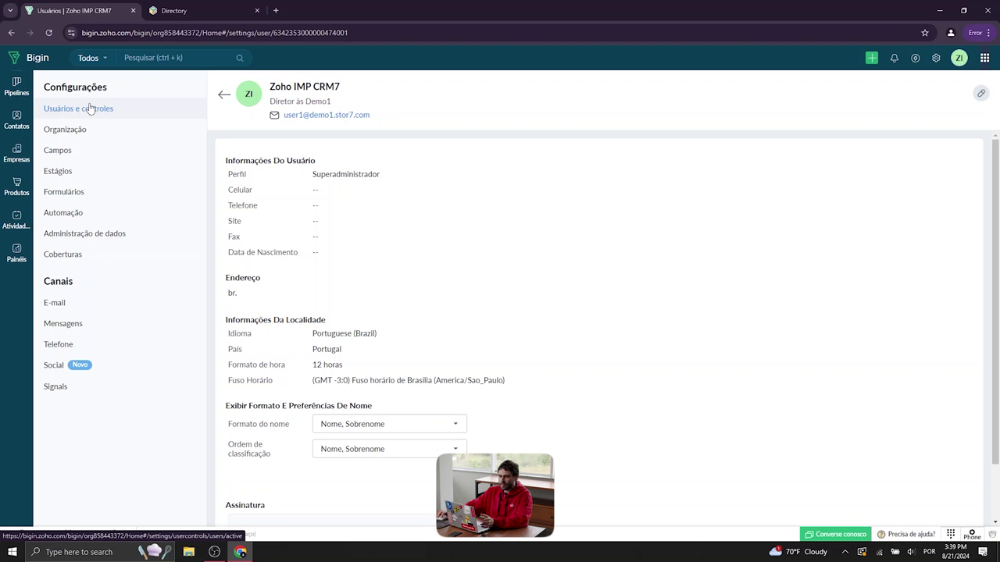
Go to Pipelines and start a new deal with + Negócio
left_click(16, 86)
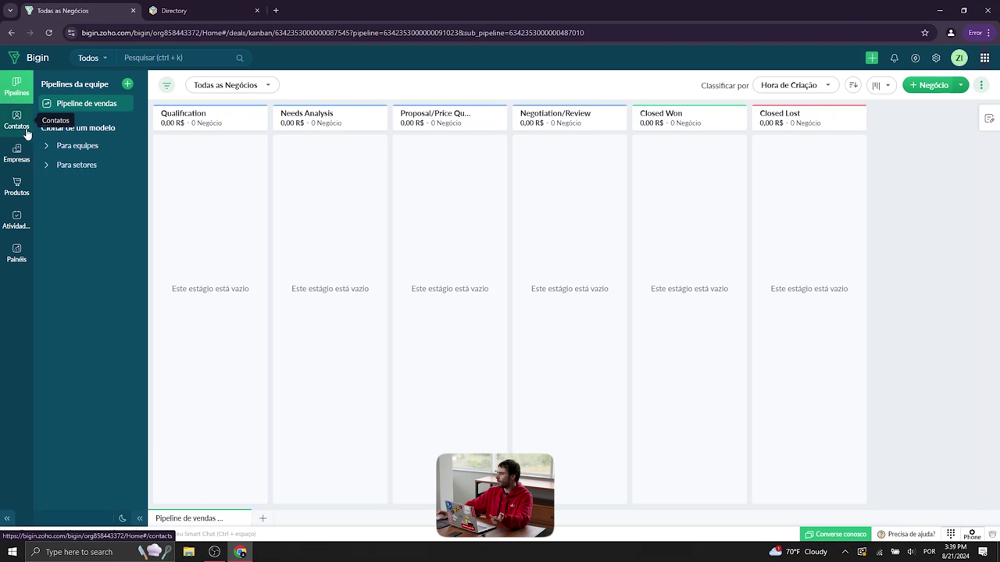
left_click(926, 87)
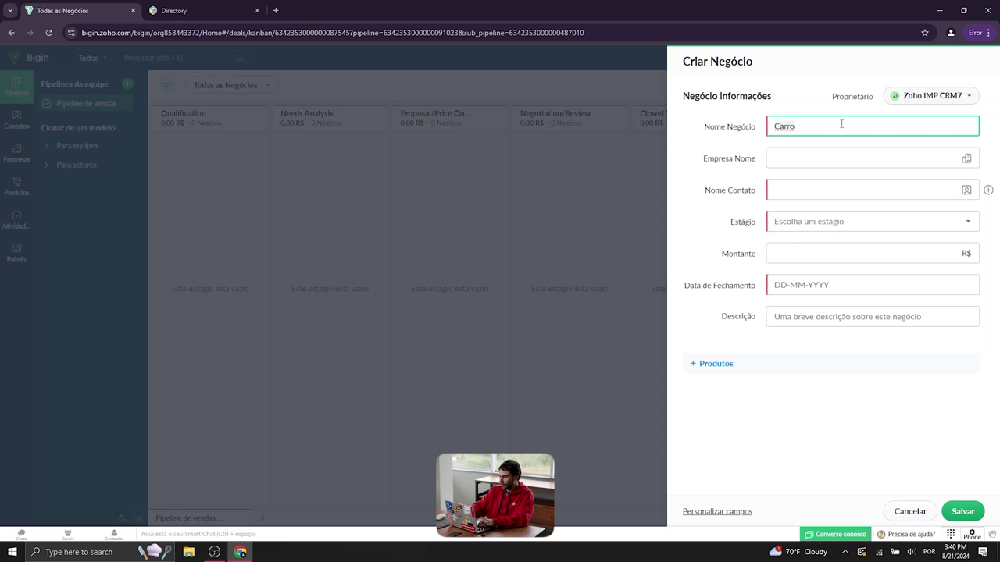
Link the existing sample contact and its company Zylker Corp to the new deal
type("Modelo X")
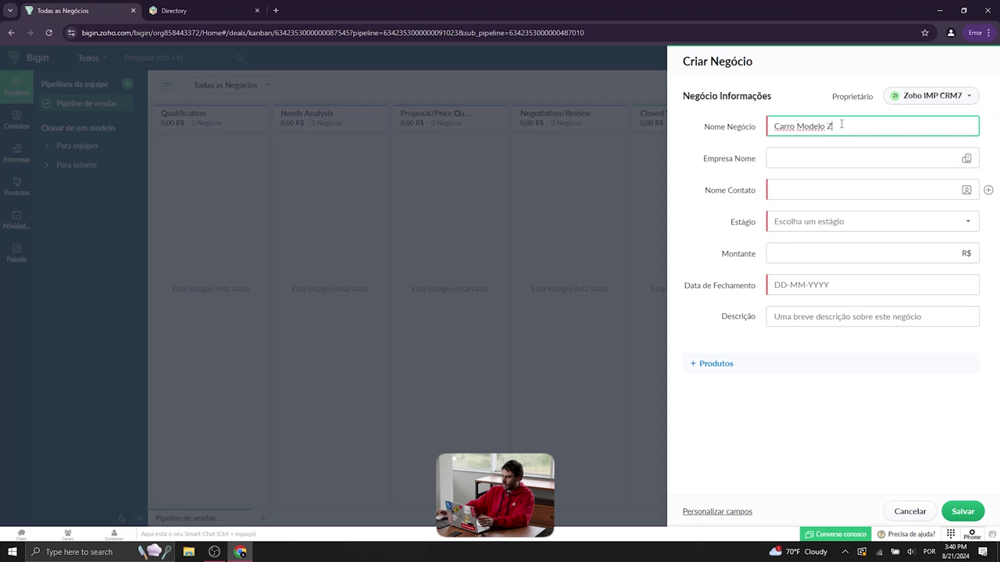
left_click(815, 164)
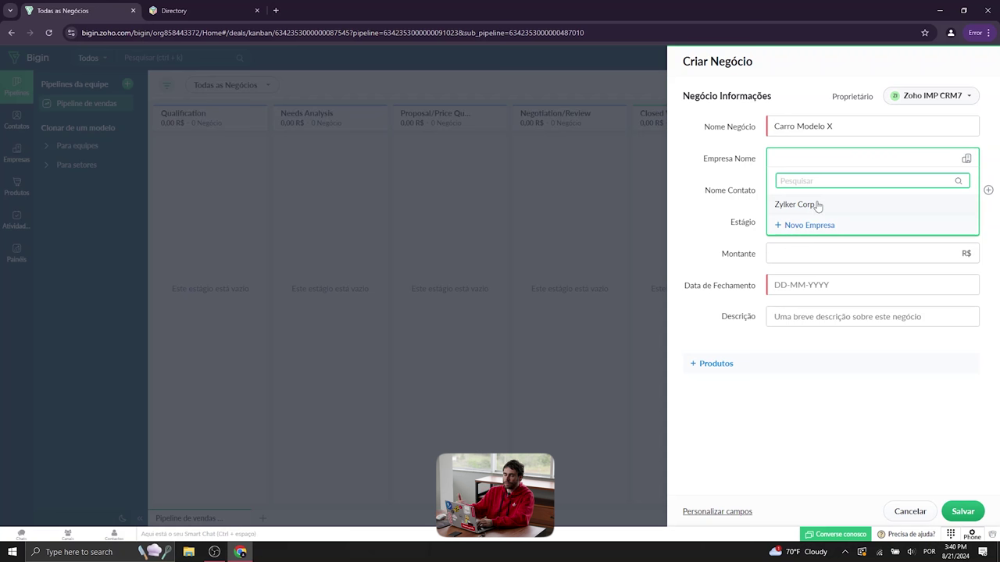
left_click(799, 194)
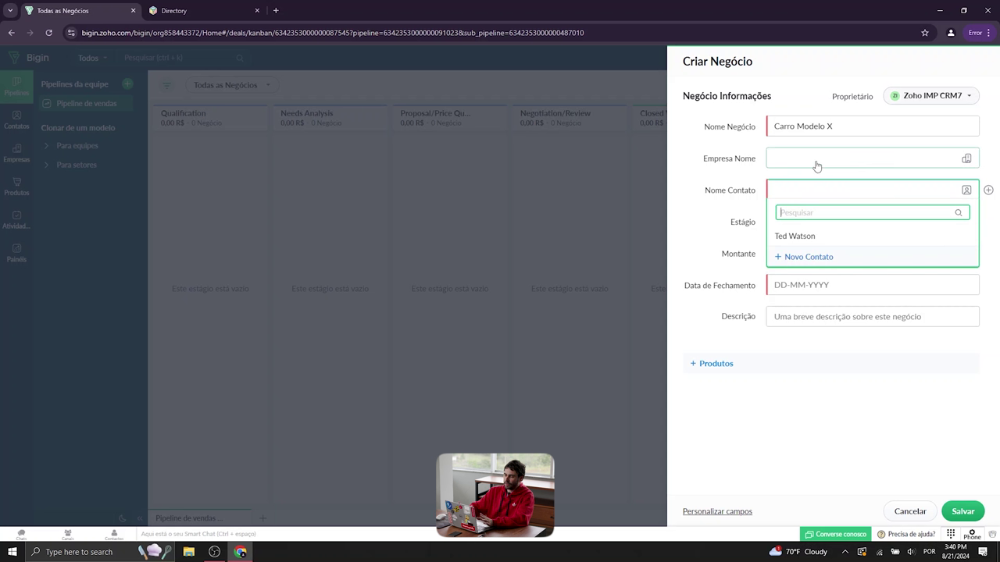
left_click(811, 237)
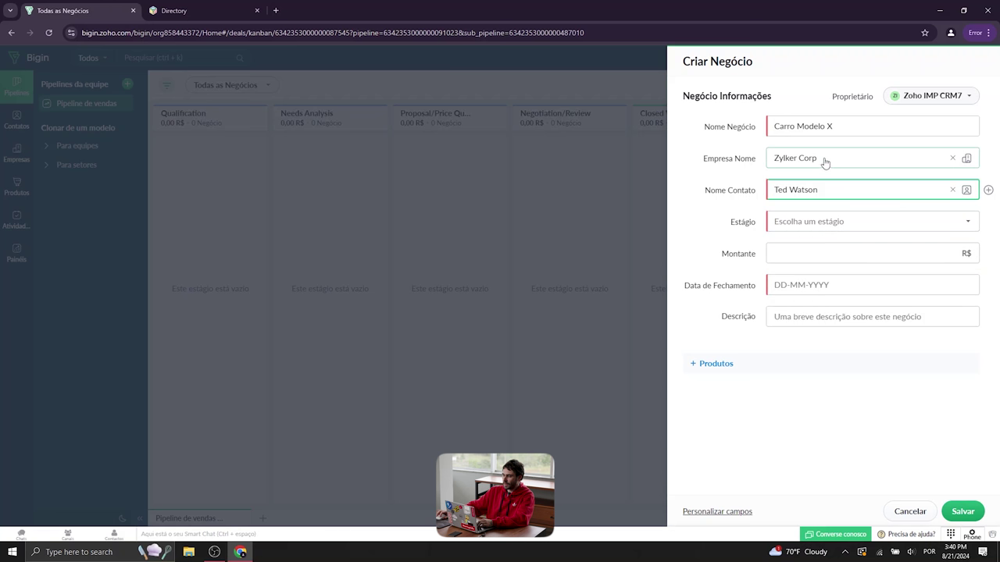
left_click(731, 159)
left_click(861, 164)
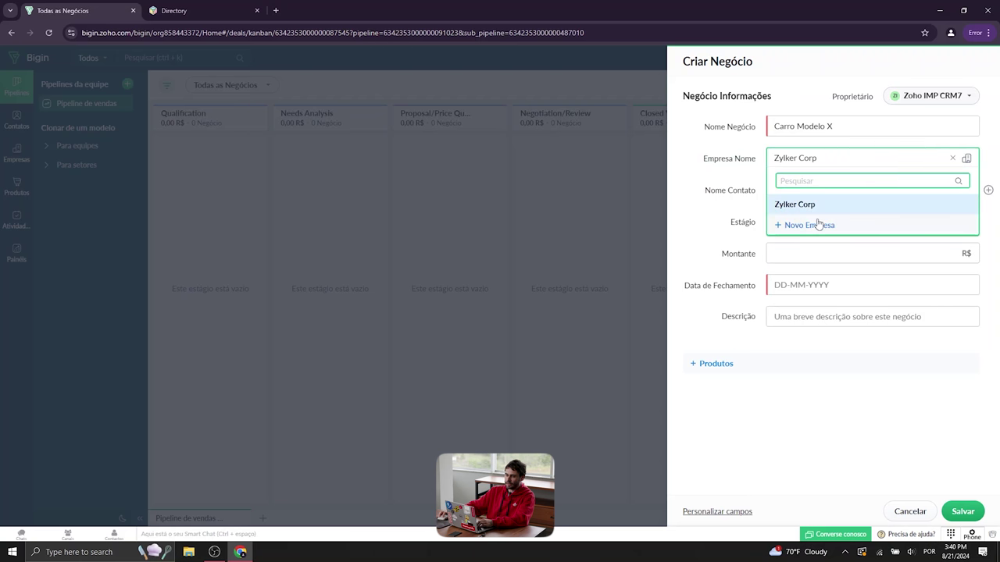
left_click(500, 152)
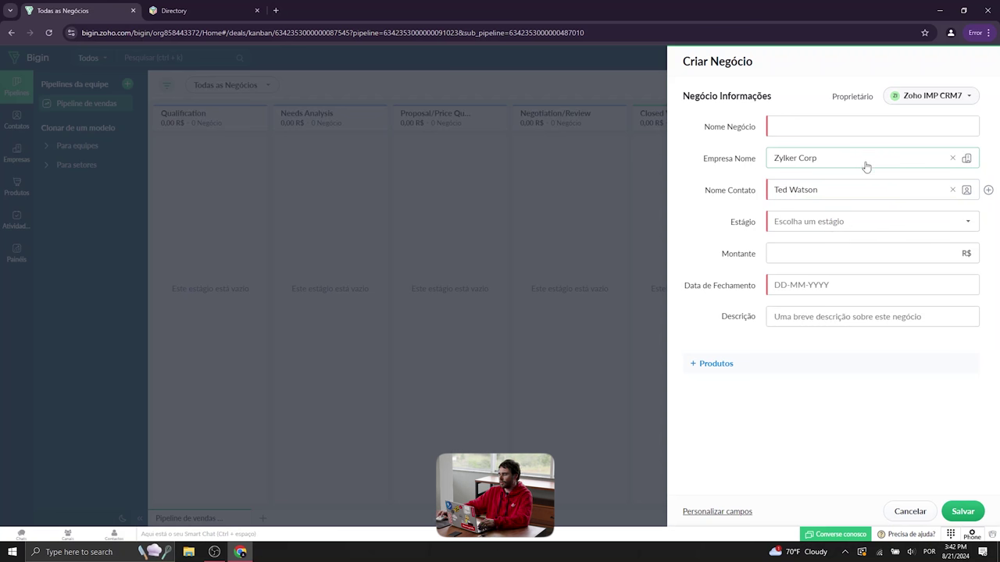
Name the deal Carro, create and link the new company Cliente X, and clear the contact
left_click(878, 132)
type("Carro")
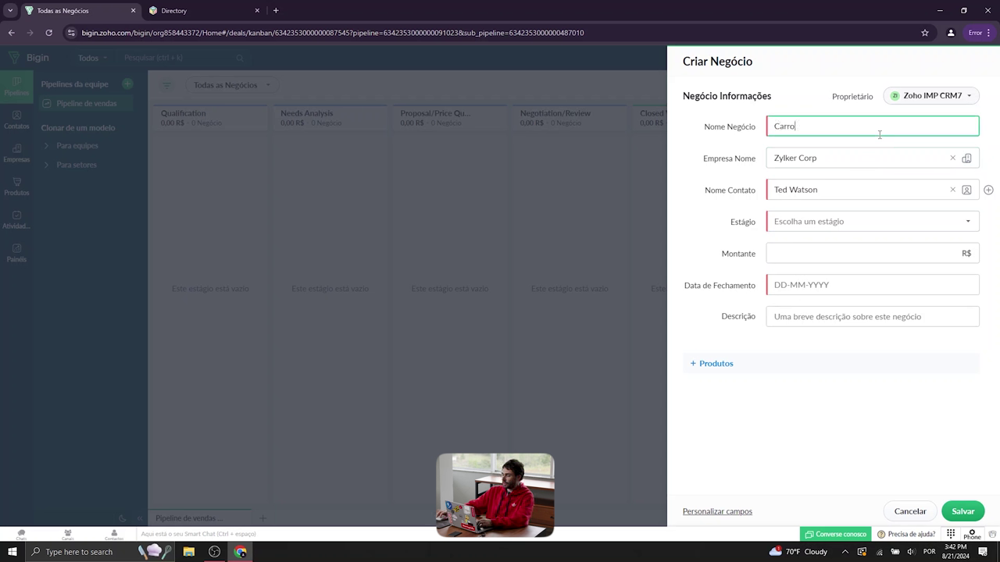
left_click(926, 163)
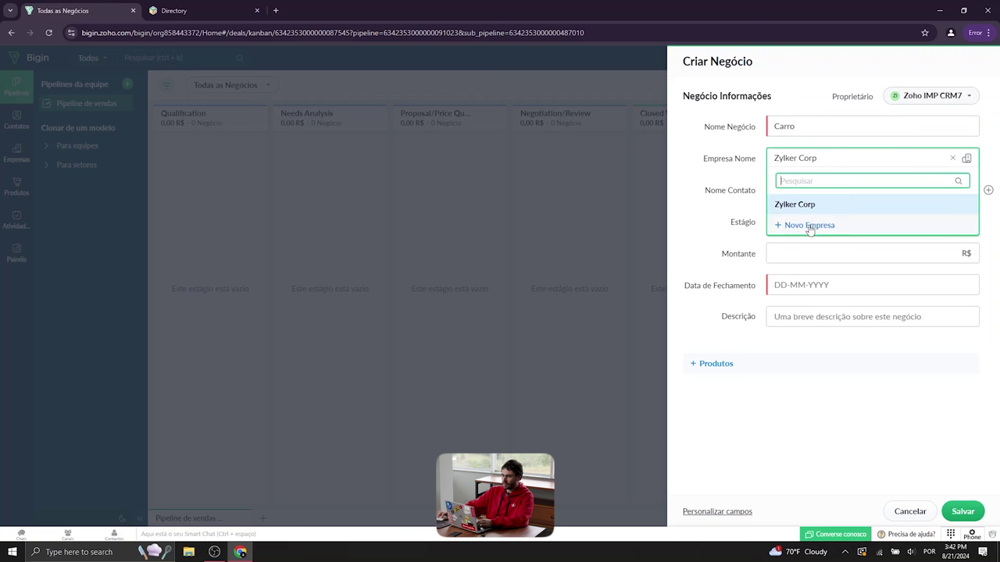
left_click(807, 225)
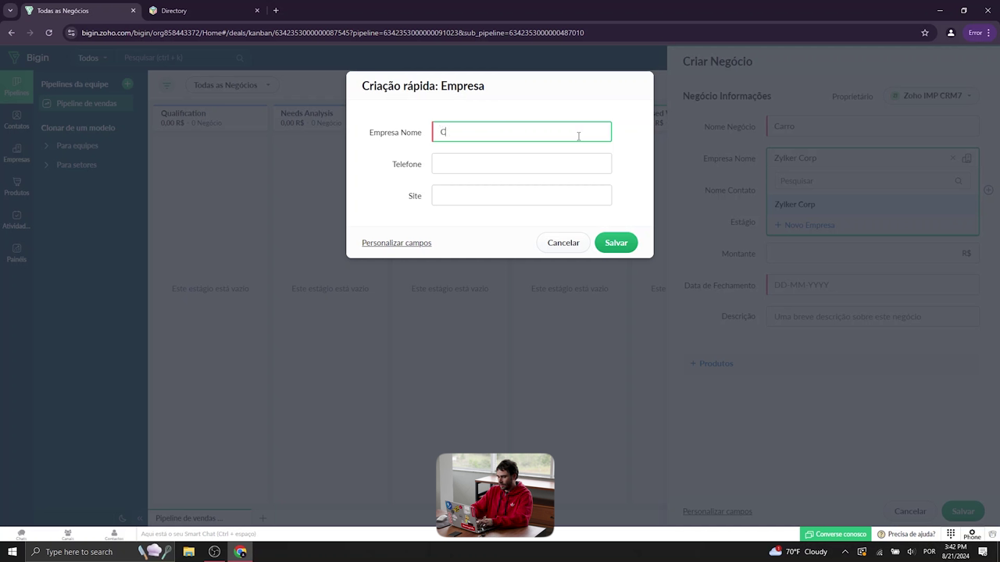
type("X")
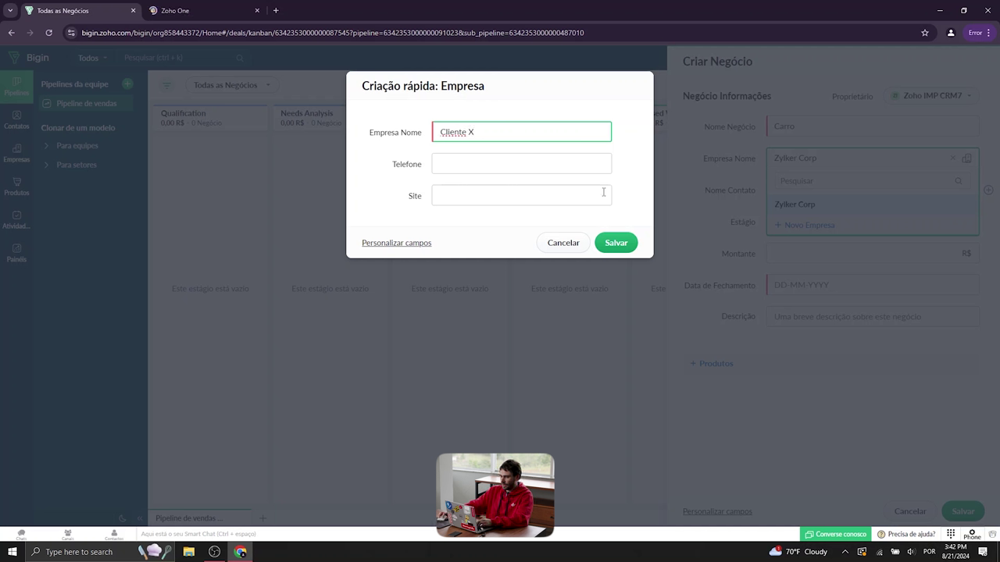
left_click(624, 225)
left_click(630, 241)
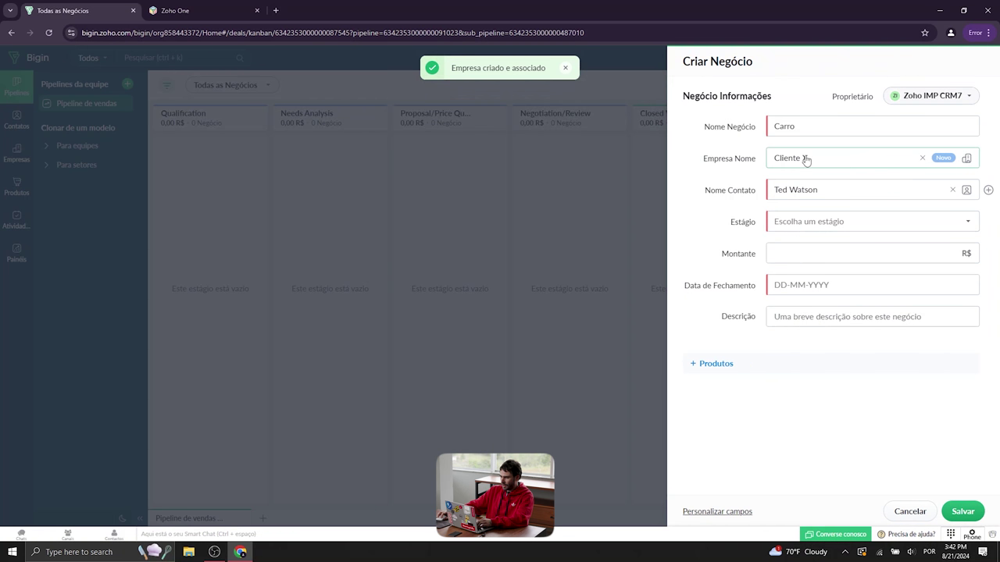
left_click(953, 191)
Create a new contact with first name and surname under Cliente X, linked to the deal
left_click(888, 197)
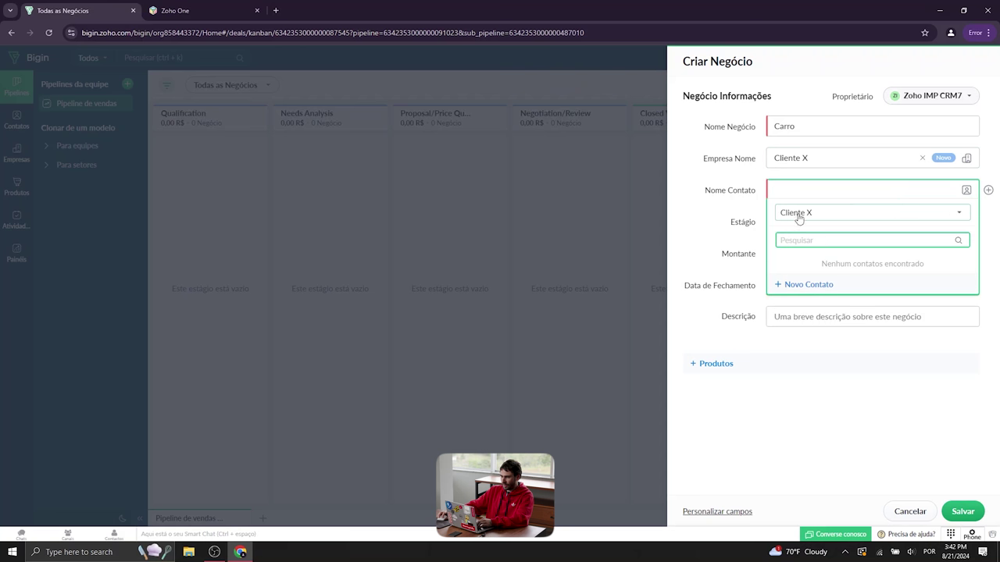
left_click(818, 286)
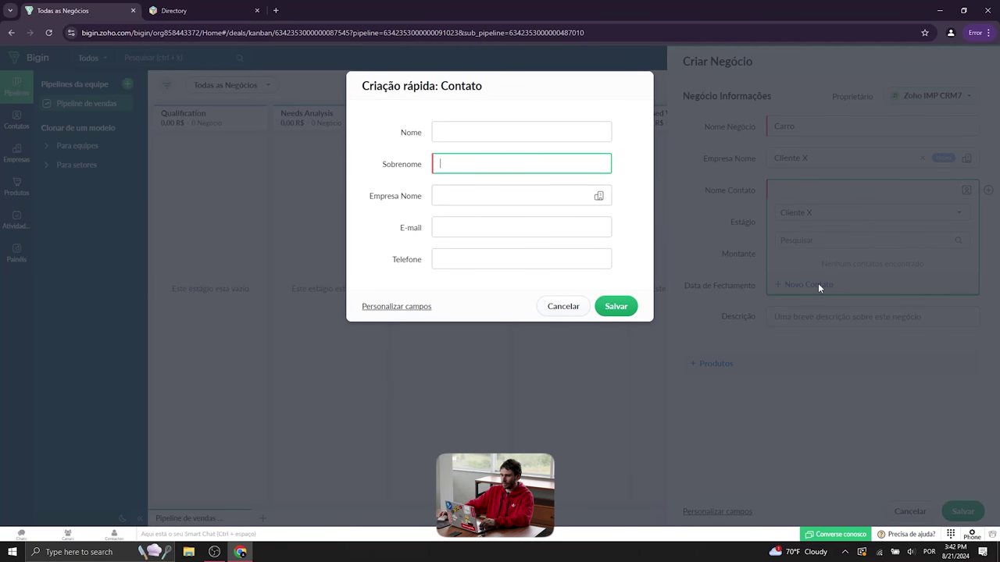
left_click(530, 125)
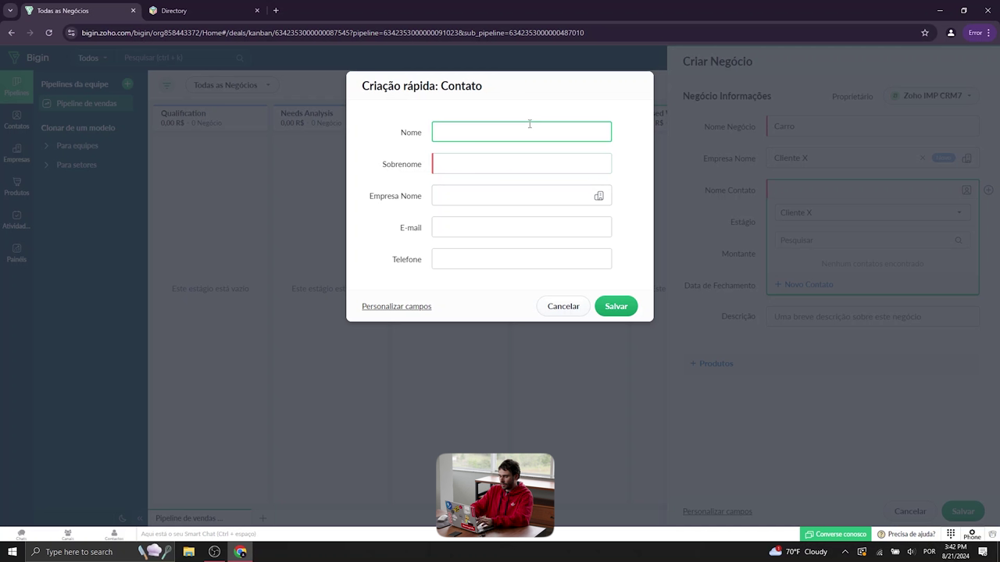
key("Tab")
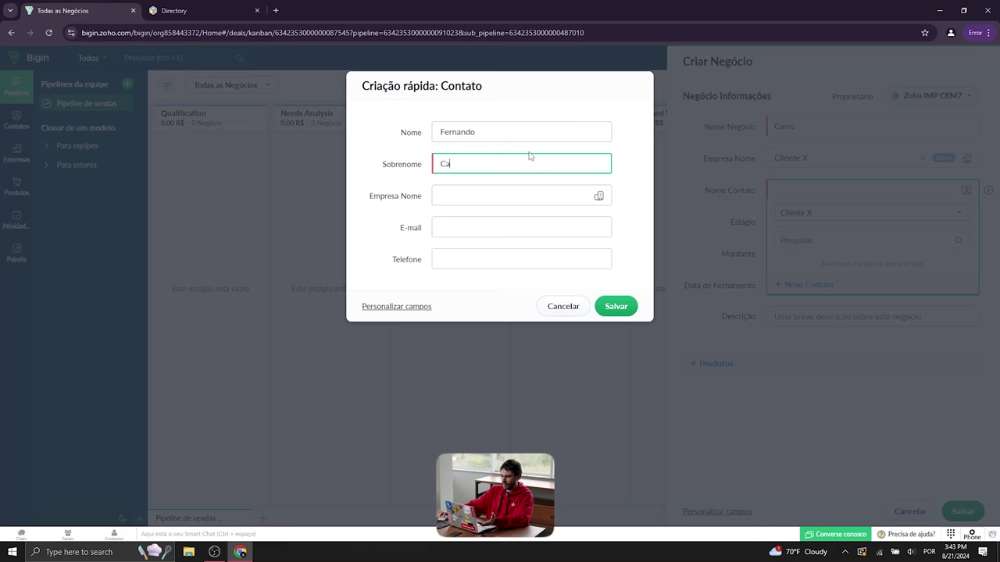
left_click(526, 198)
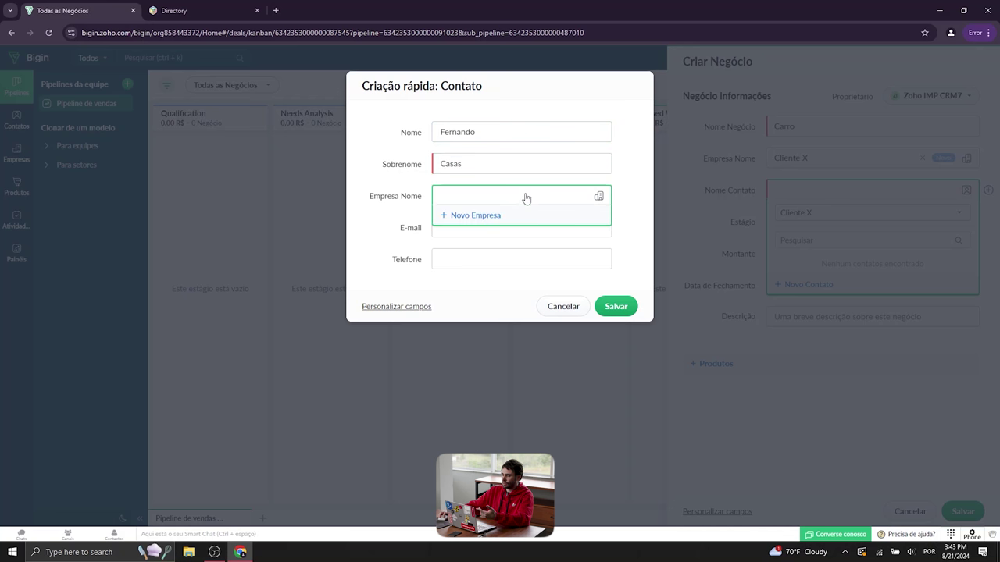
left_click(462, 242)
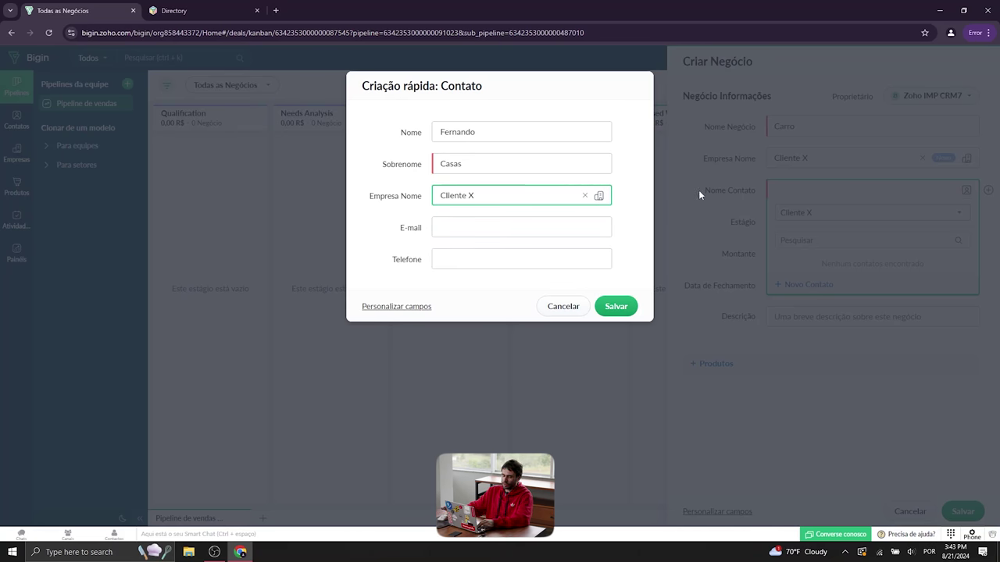
left_click(629, 306)
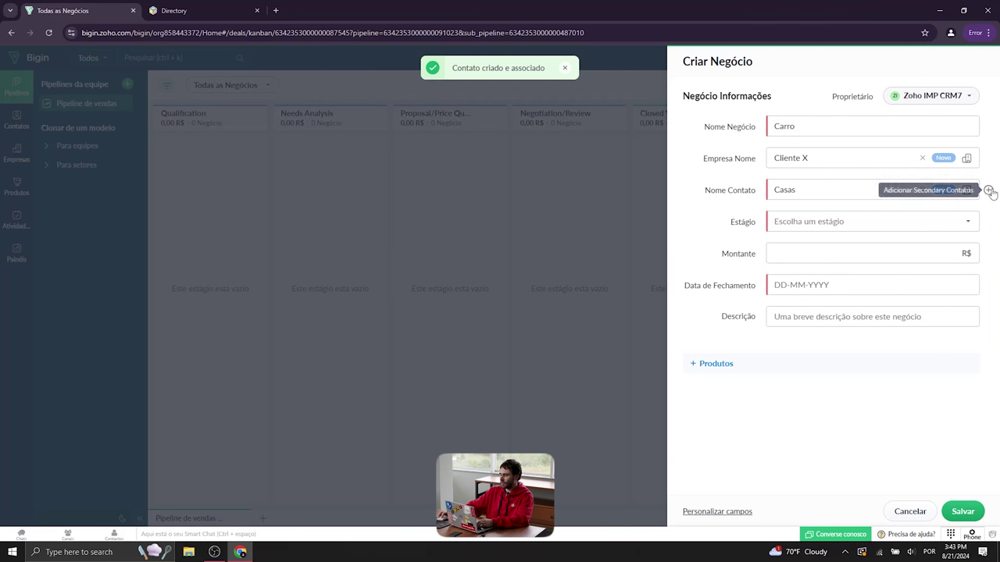
Set the deal's Estágio to Qualification
left_click(886, 227)
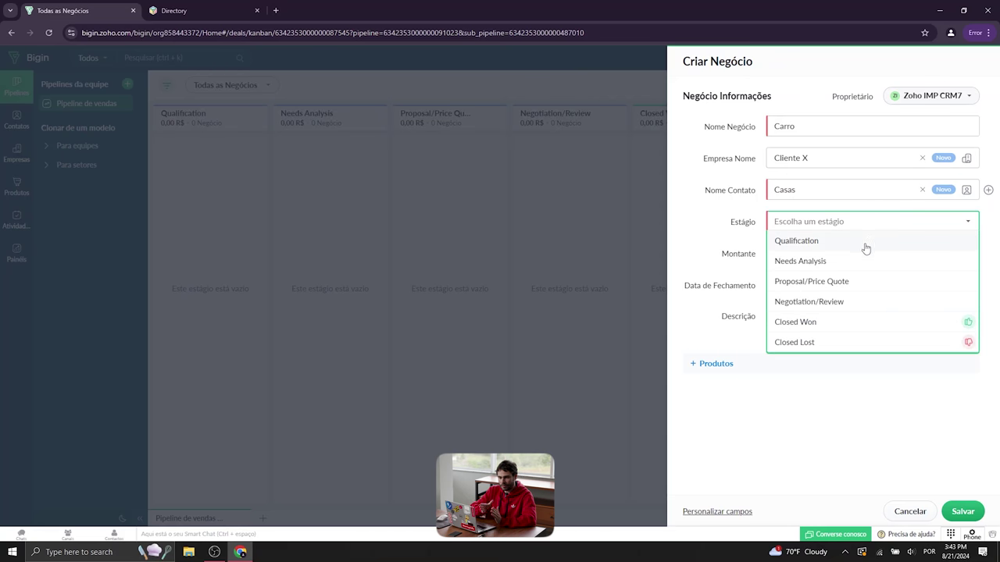
left_click(866, 242)
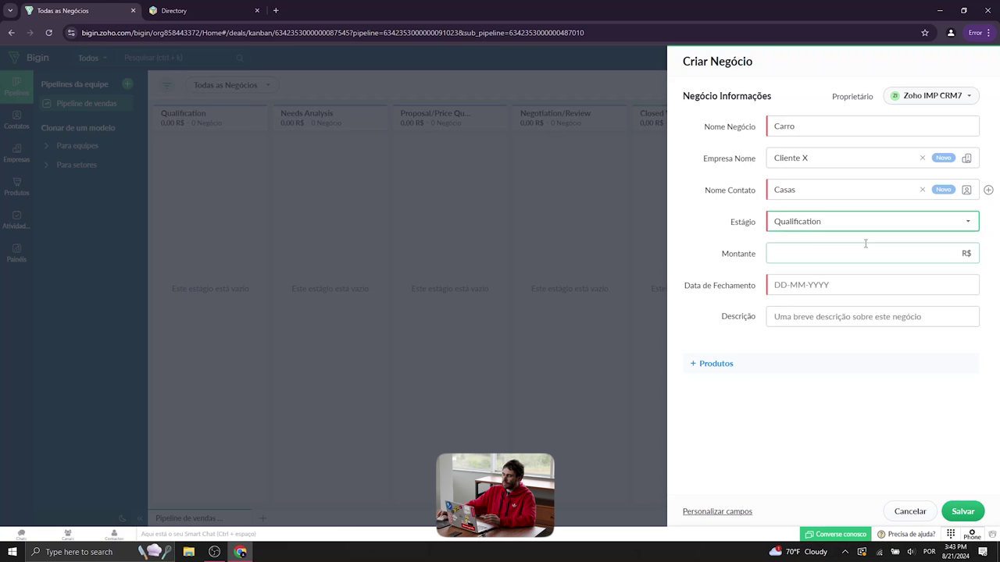
left_click(875, 230)
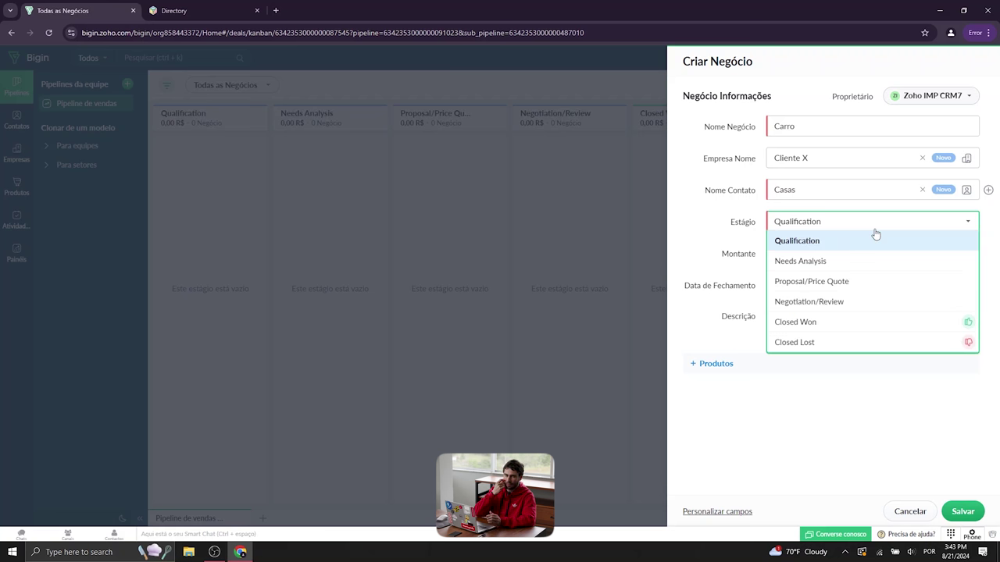
left_click(873, 235)
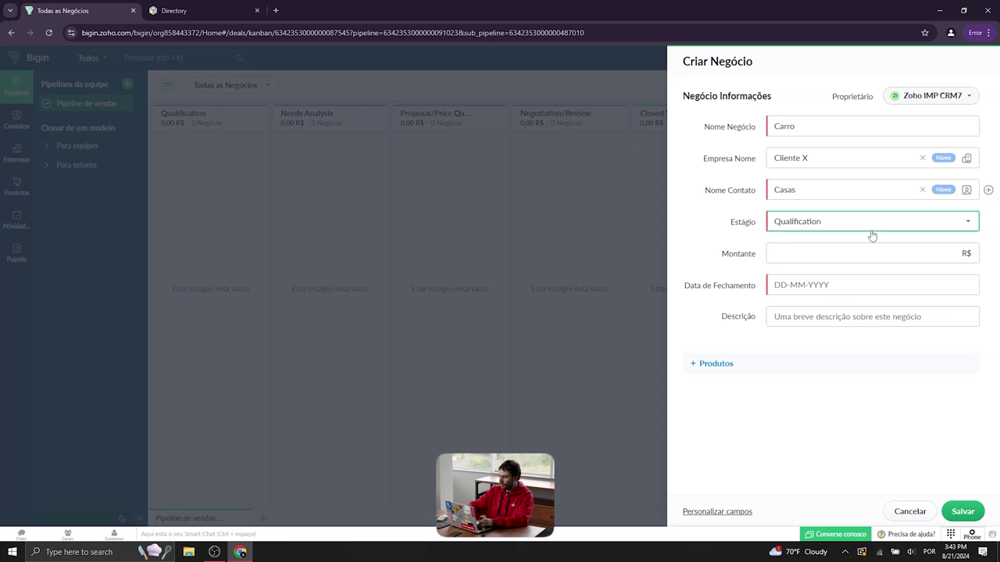
Enter 130000 R$ as the deal amount and name the deal Modelo X
left_click(866, 256)
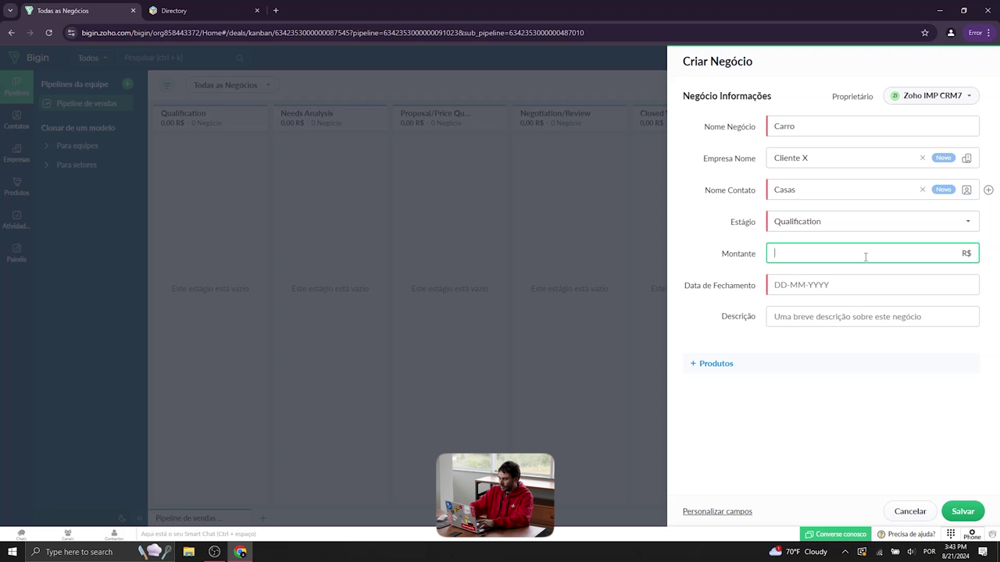
type("1")
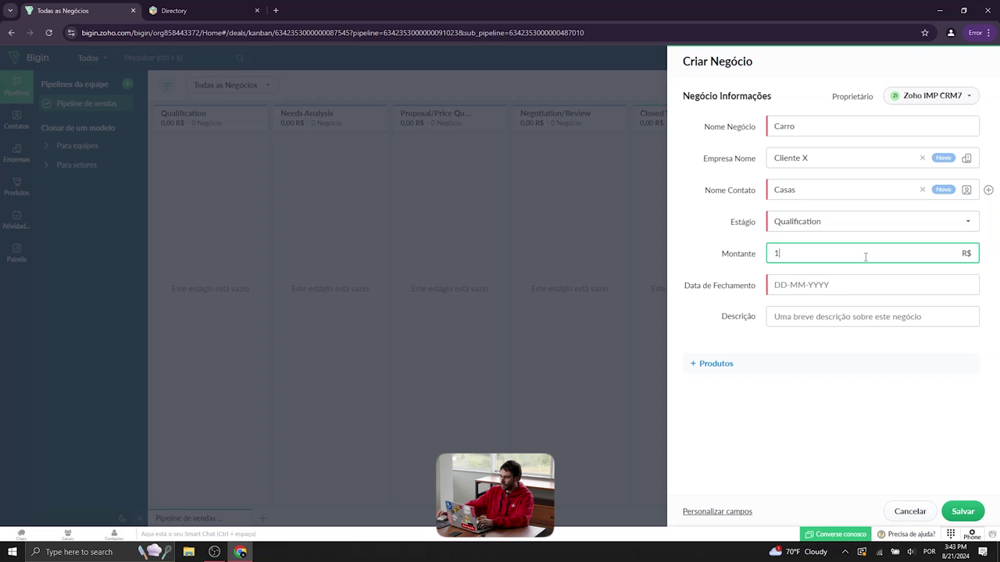
type("30000")
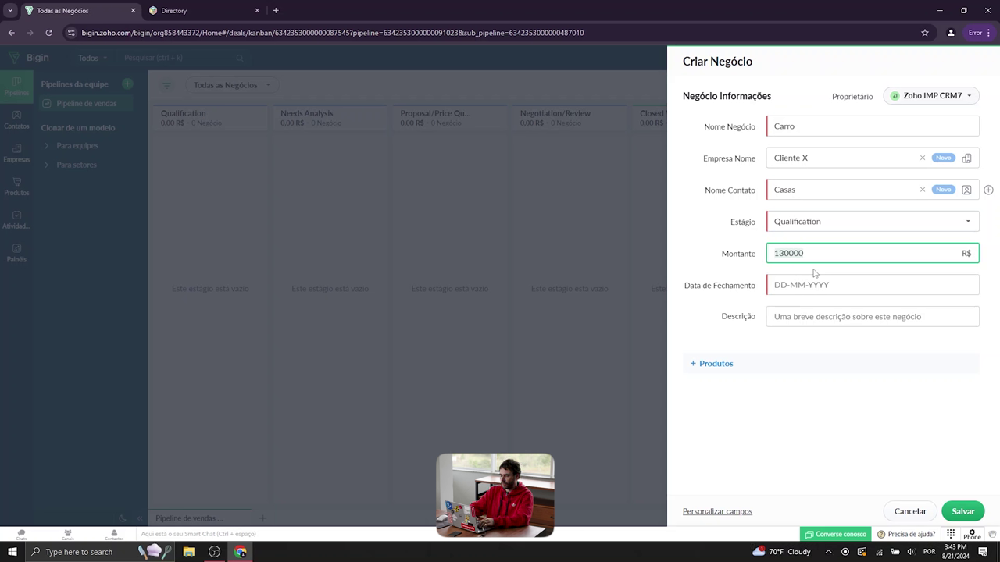
left_click(819, 127)
type("Modelo X")
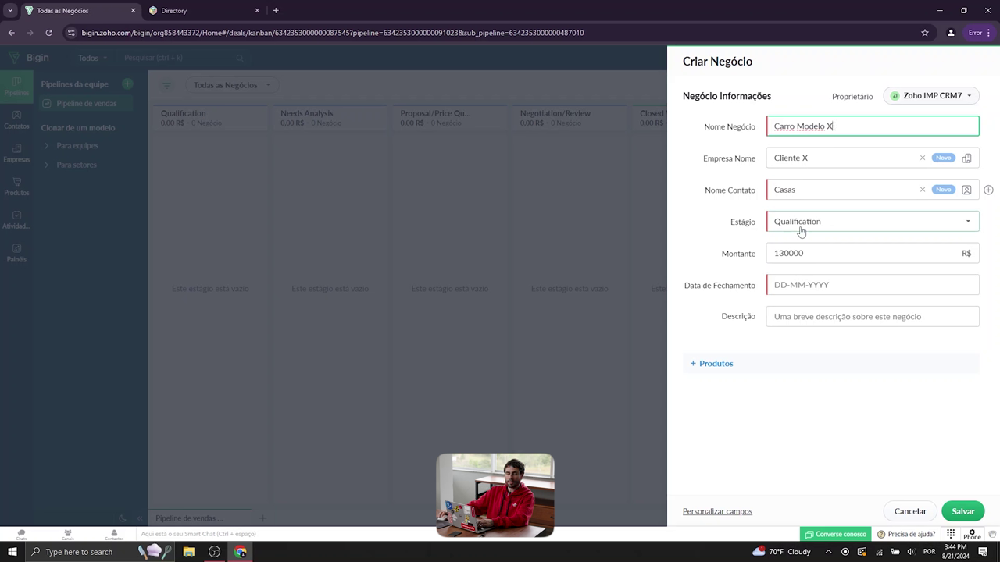
left_click(797, 253)
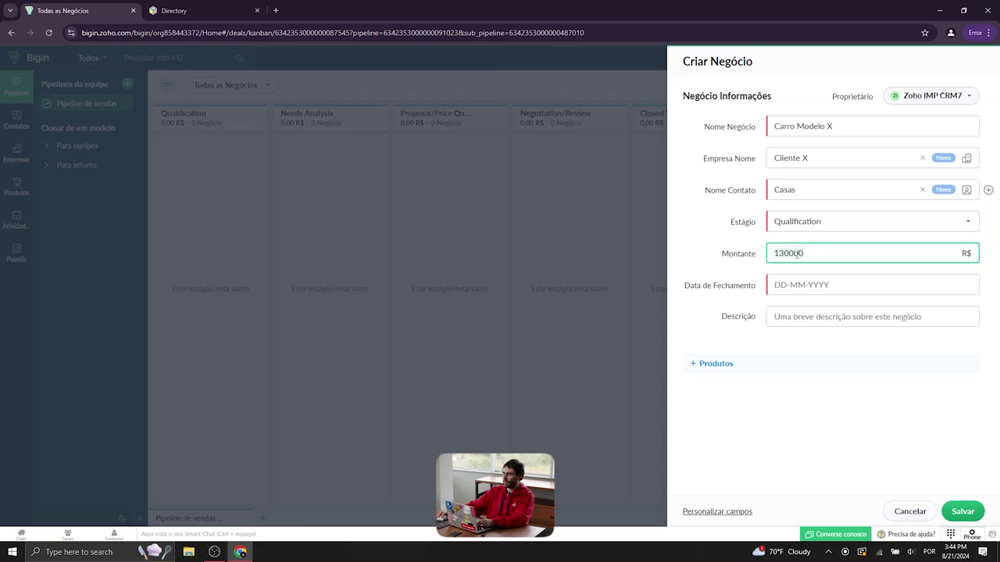
Rename the deal to Imovel X, then change Imovel to Carro, giving Carro X
left_click(758, 132)
key("ctrl+a")
type("Imovel ")
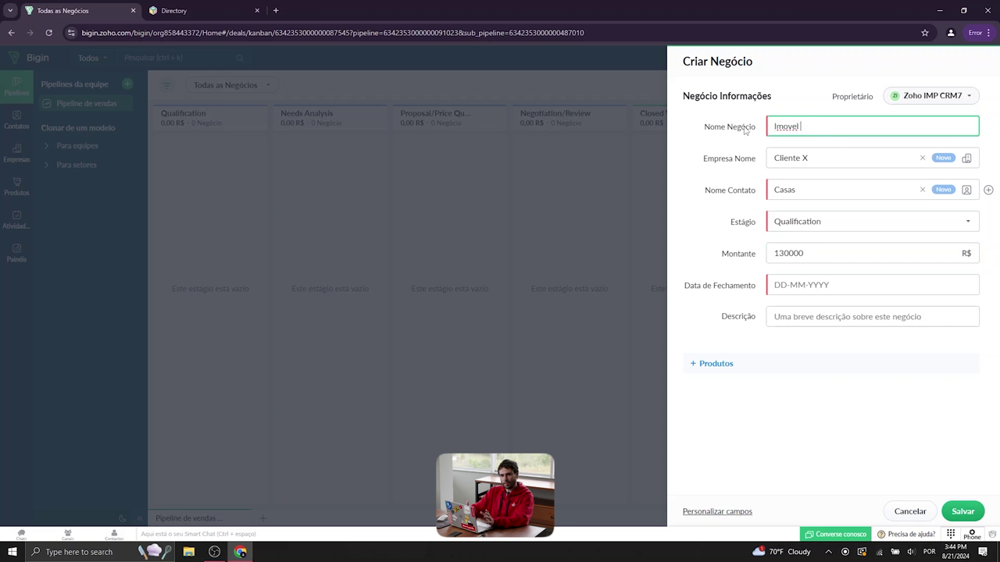
type("X")
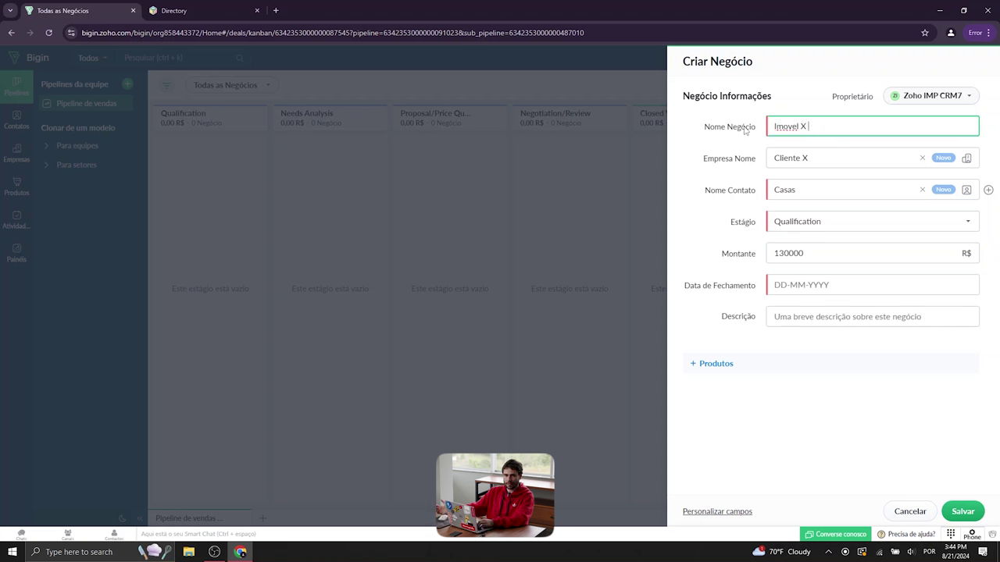
left_click(822, 249)
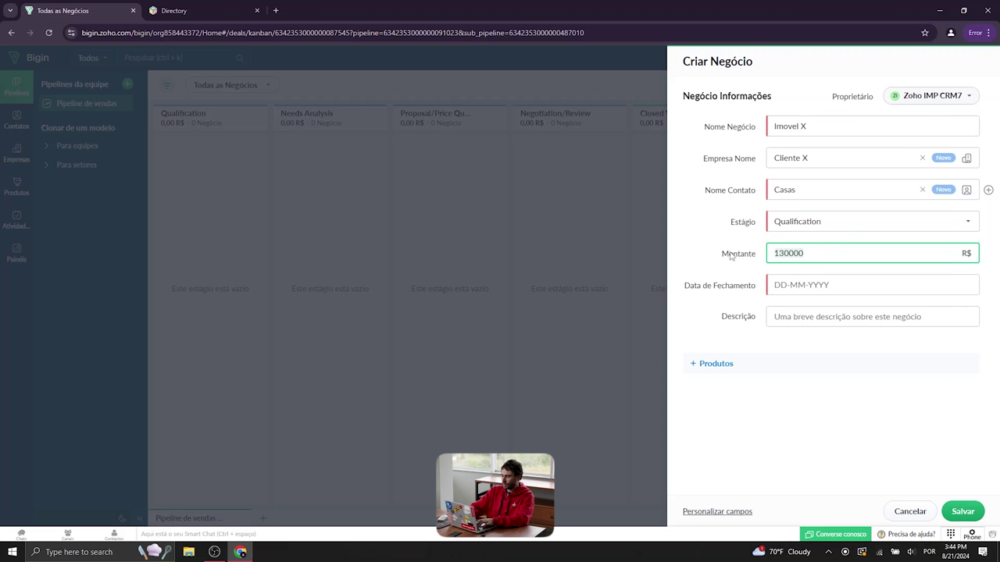
double_click(789, 126)
type("C")
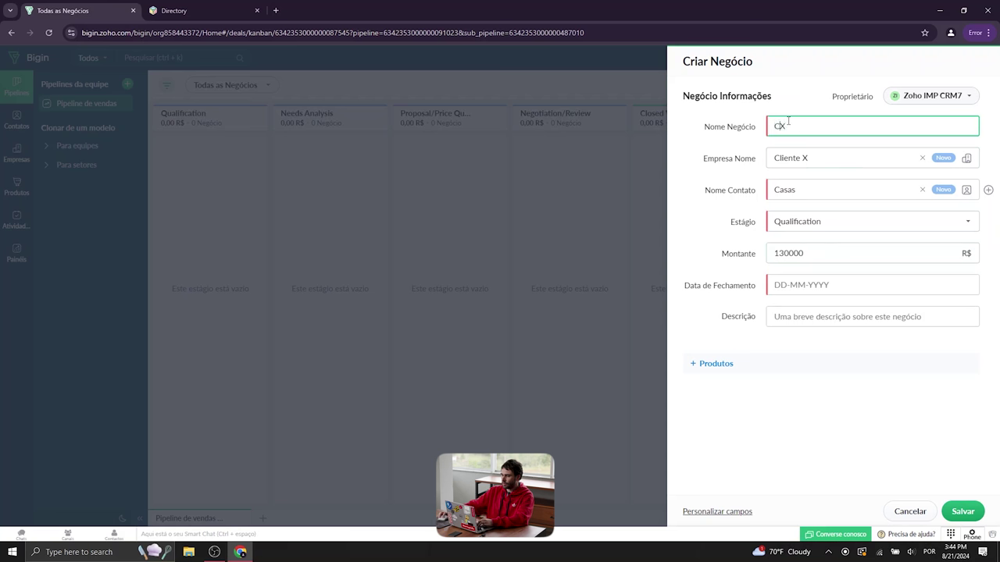
type("arro")
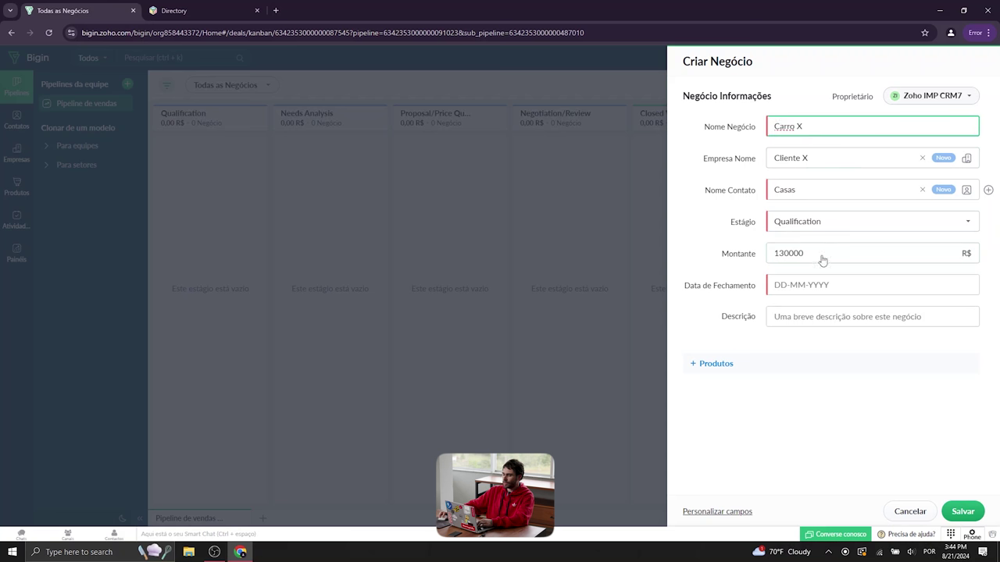
left_click(820, 284)
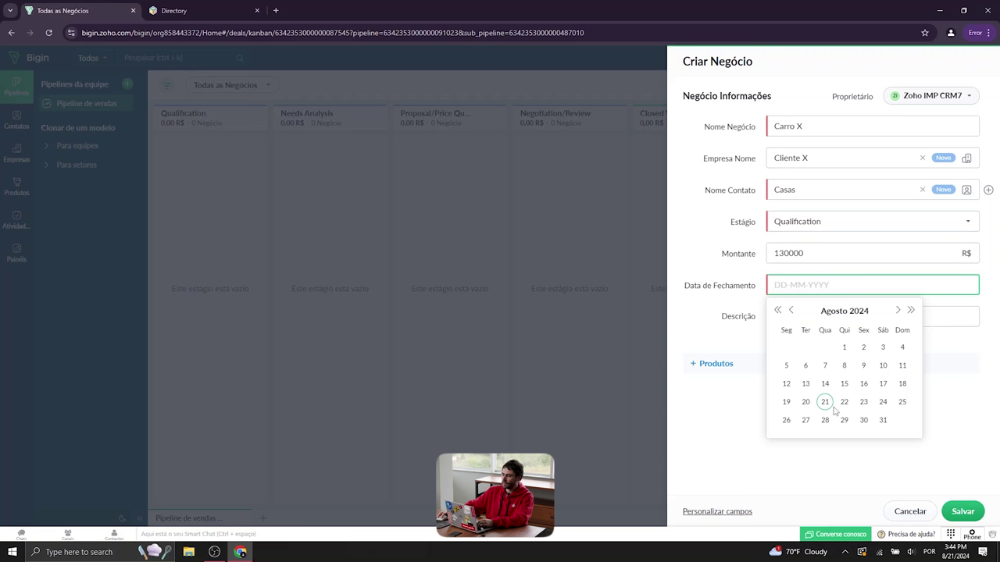
Set the deal's closing date to 20 September 2024
left_click(897, 310)
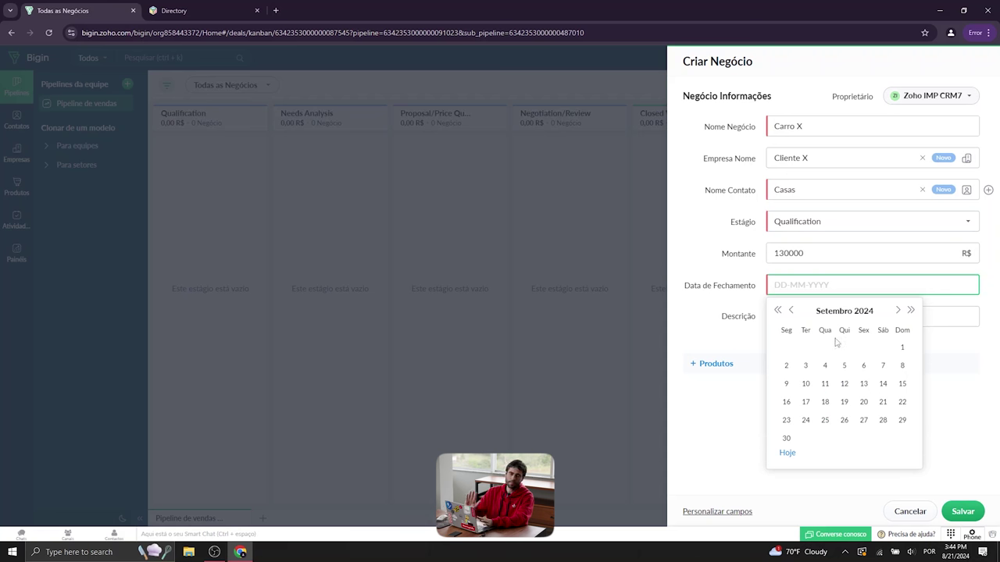
left_click(863, 403)
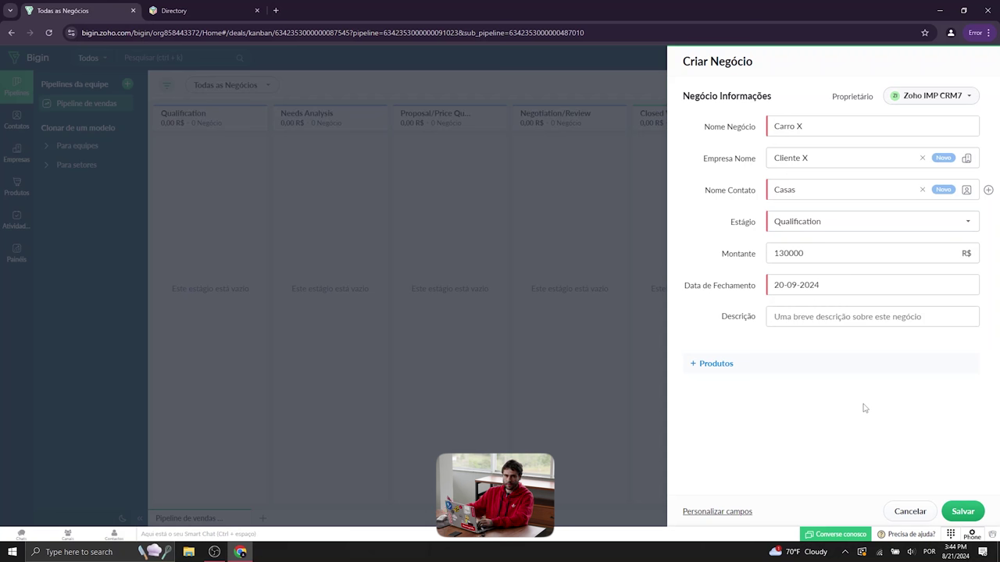
left_click(811, 314)
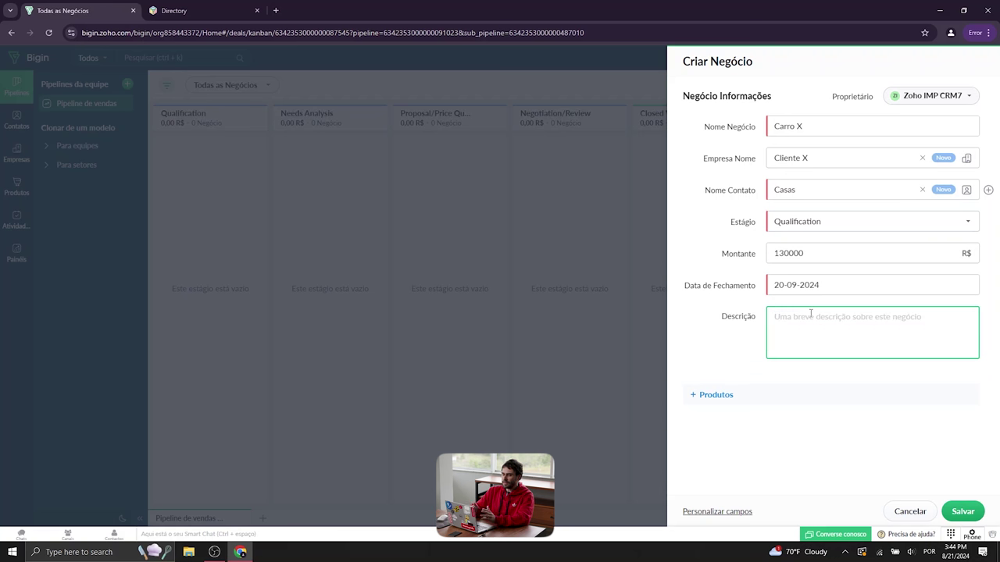
Create product Modelo Carro X, code 32432, unit price 130000, and link it to the deal
left_click(723, 397)
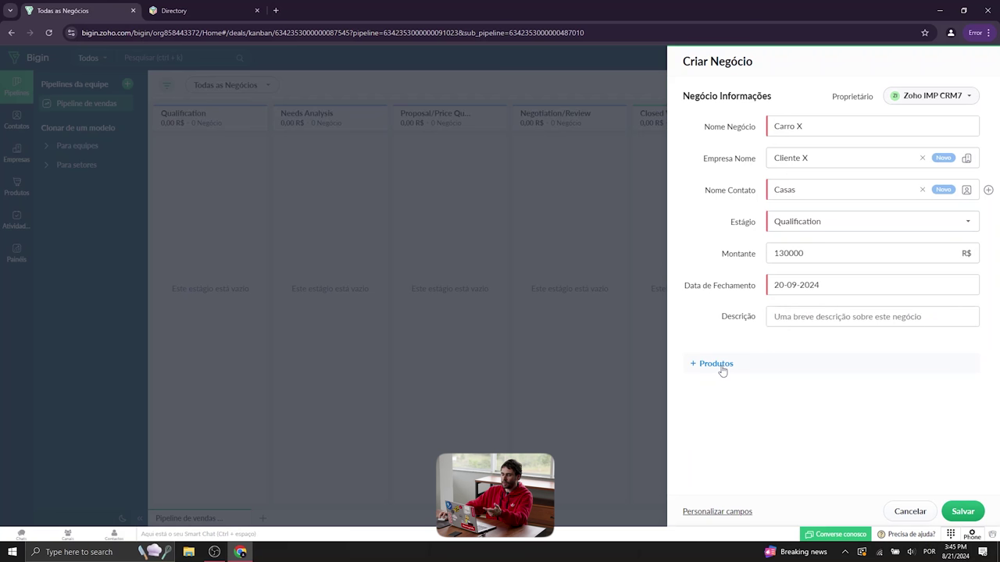
left_click(722, 364)
left_click(545, 402)
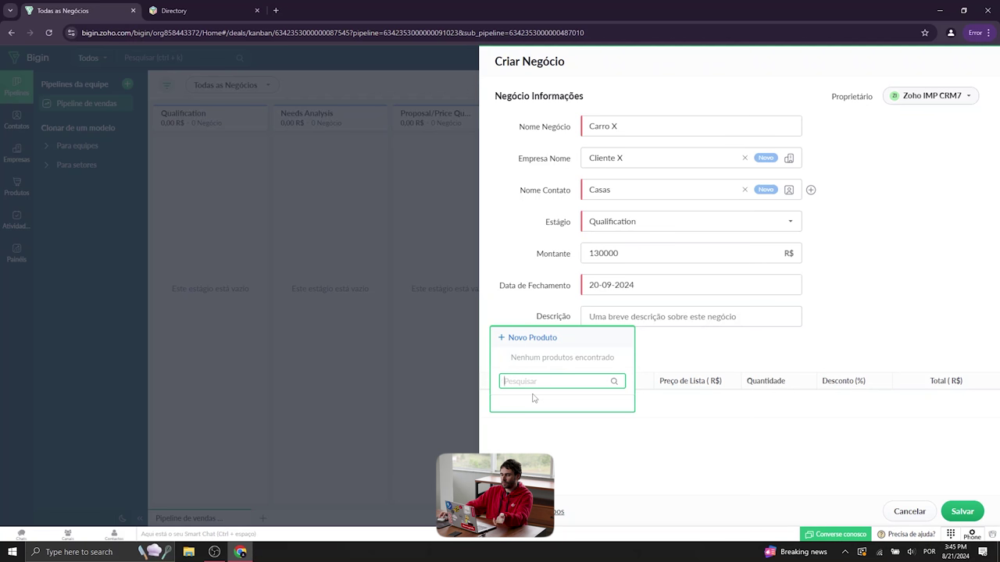
left_click(540, 339)
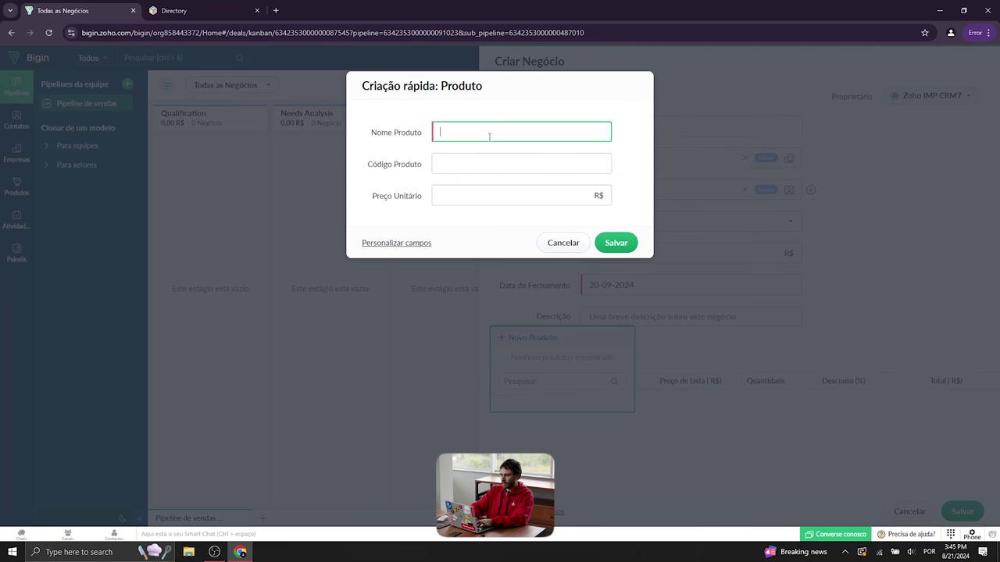
type("Modelo Carr")
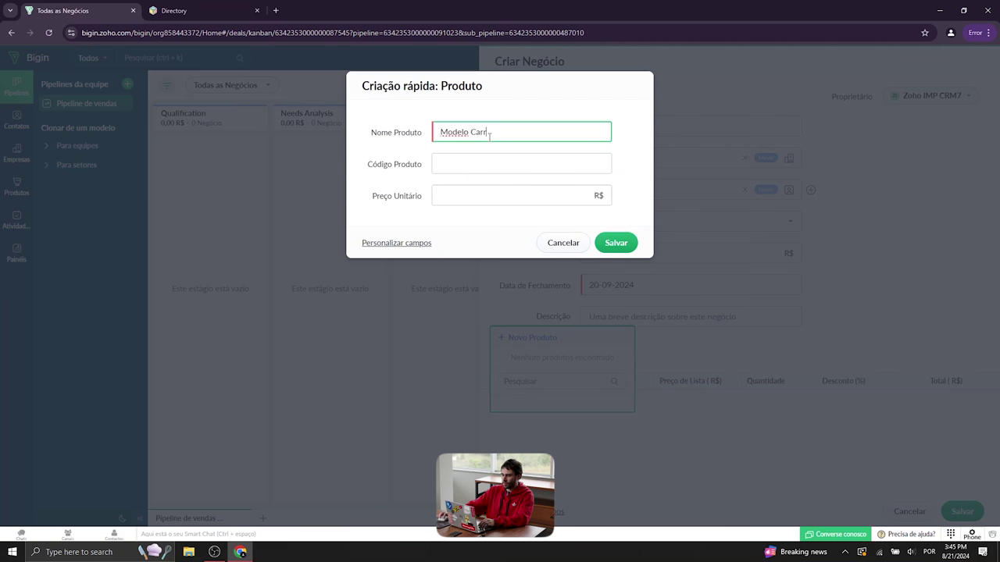
type("o X")
left_click(463, 162)
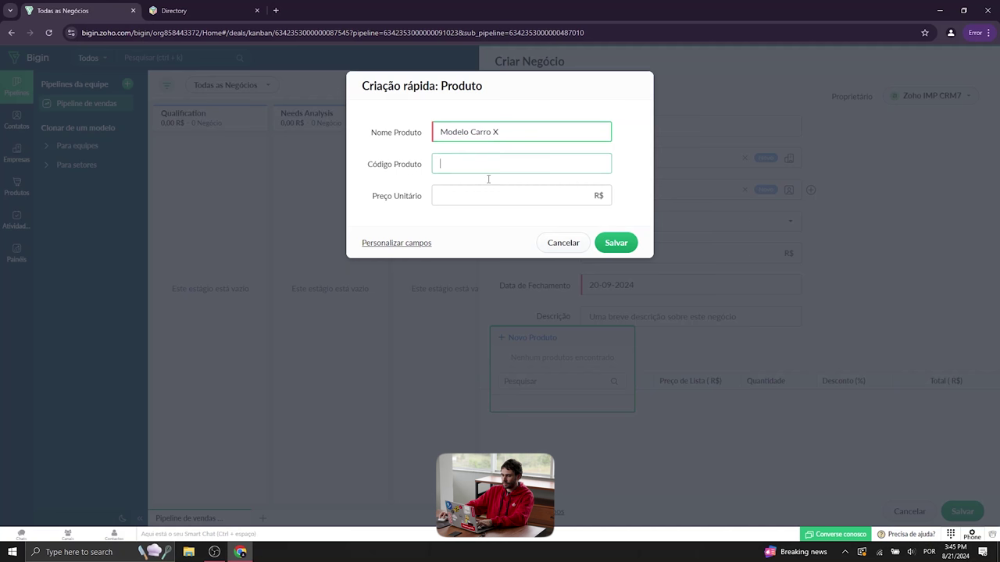
type("32432")
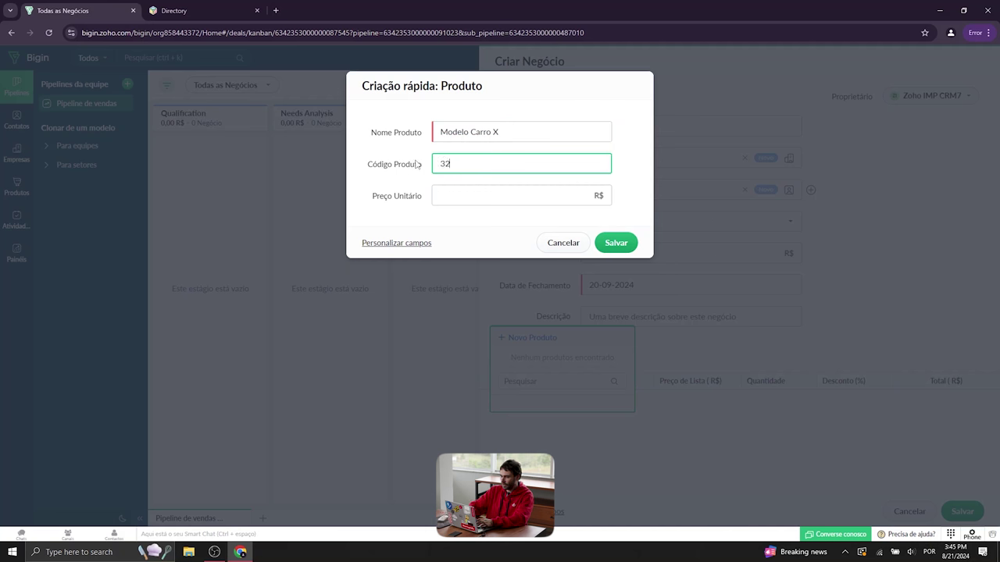
left_click(466, 200)
type("130000")
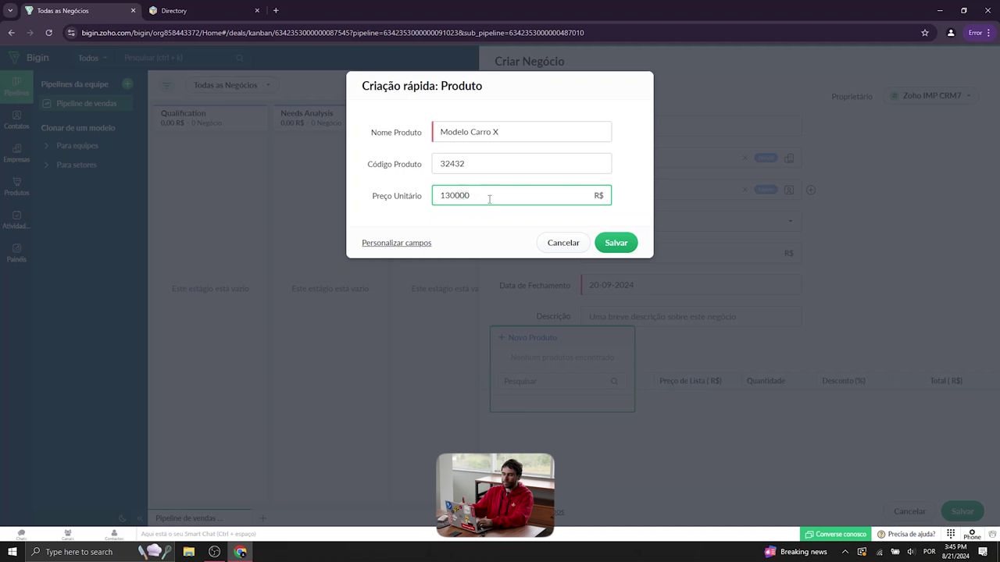
left_click(616, 243)
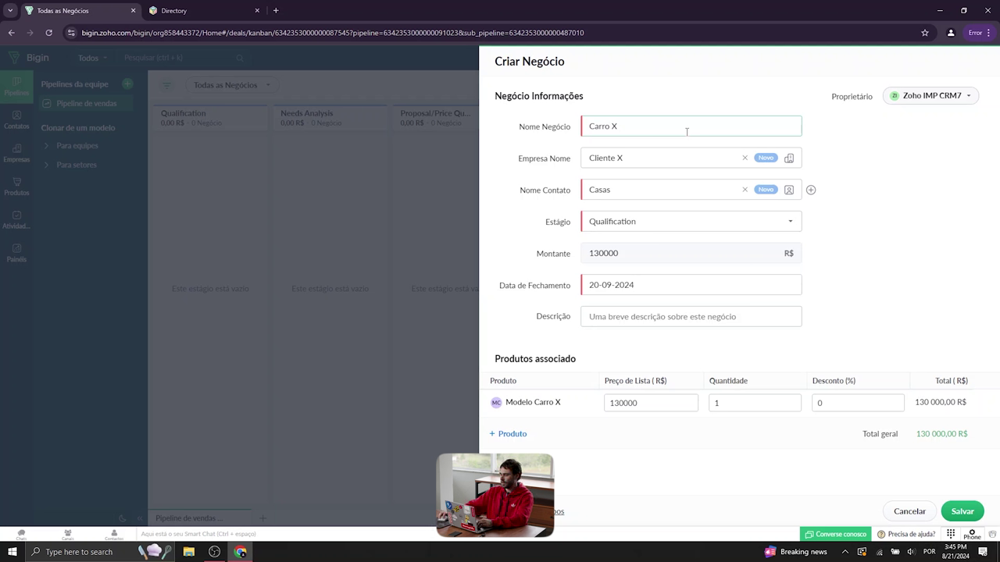
Describe the deal as 'O cliente gostaria de um carro completo hibrido.' and save it
left_click(671, 317)
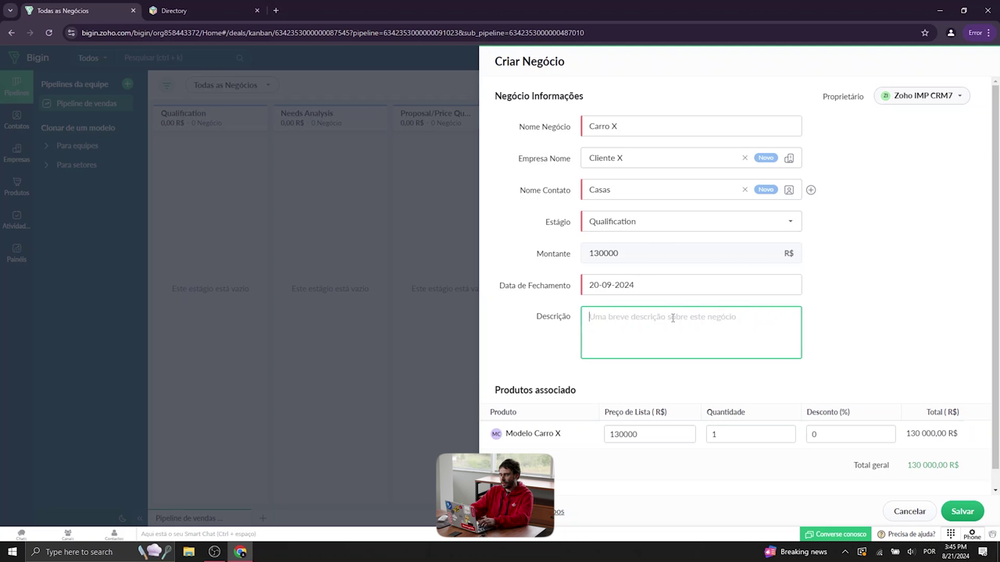
type("O client")
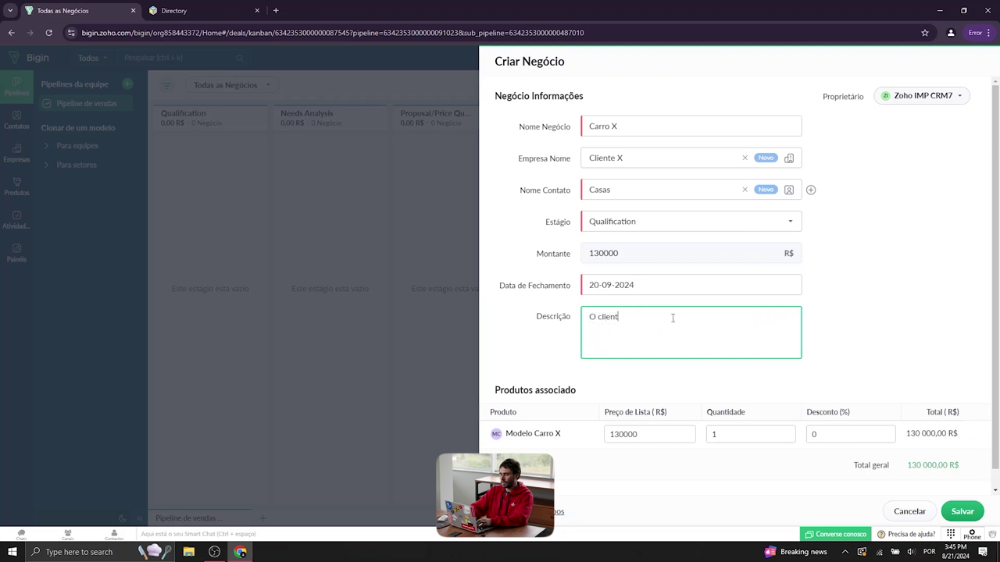
type("e gostaria de um ca")
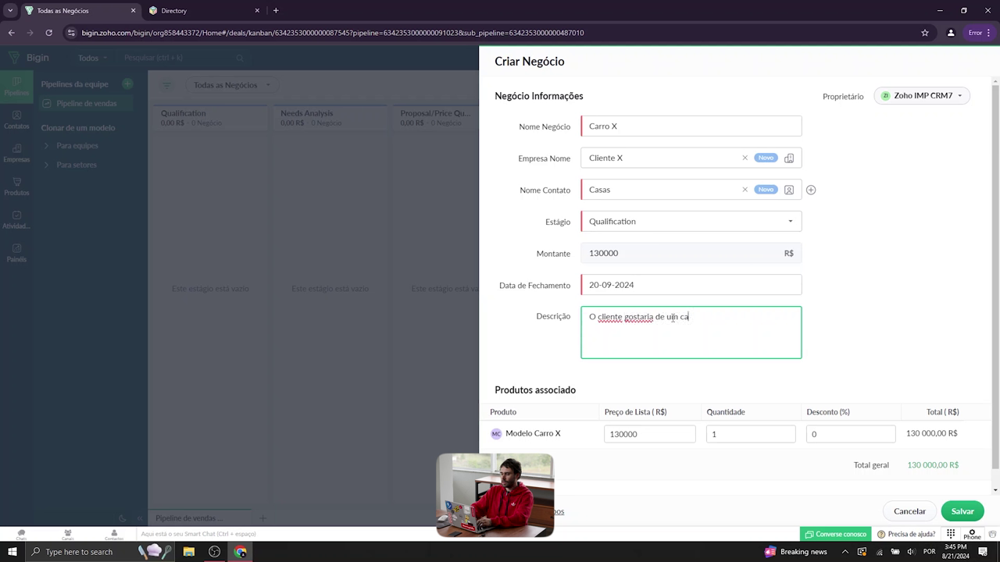
type("rro completo.")
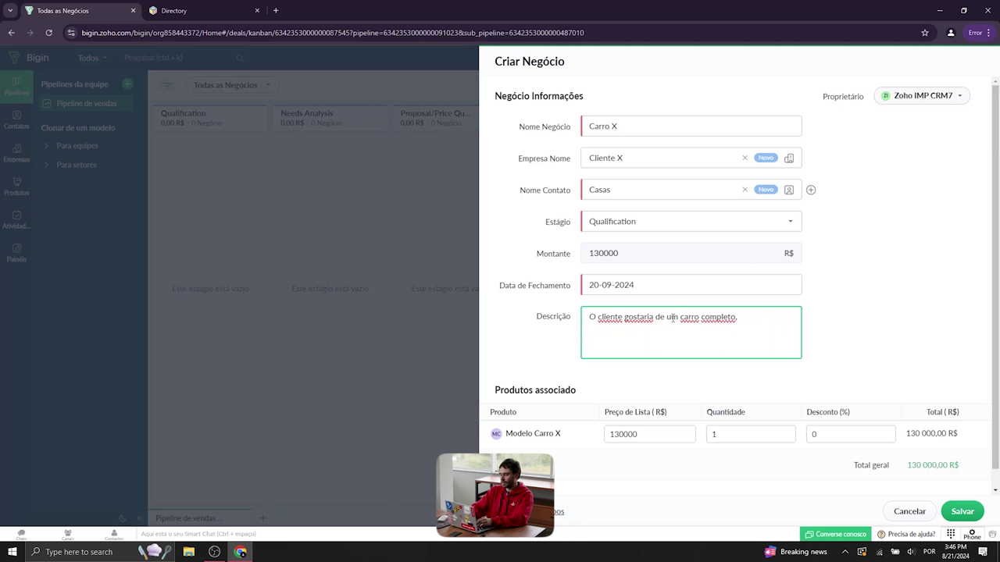
key("BackSpace")
type("hibrido .")
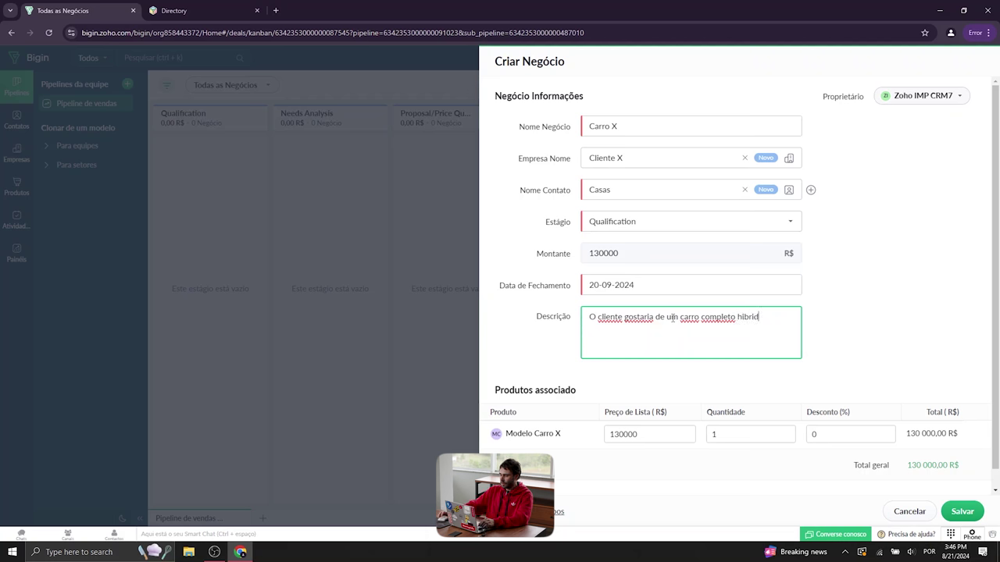
key("BackSpace")
key("BackSpace")
type(".")
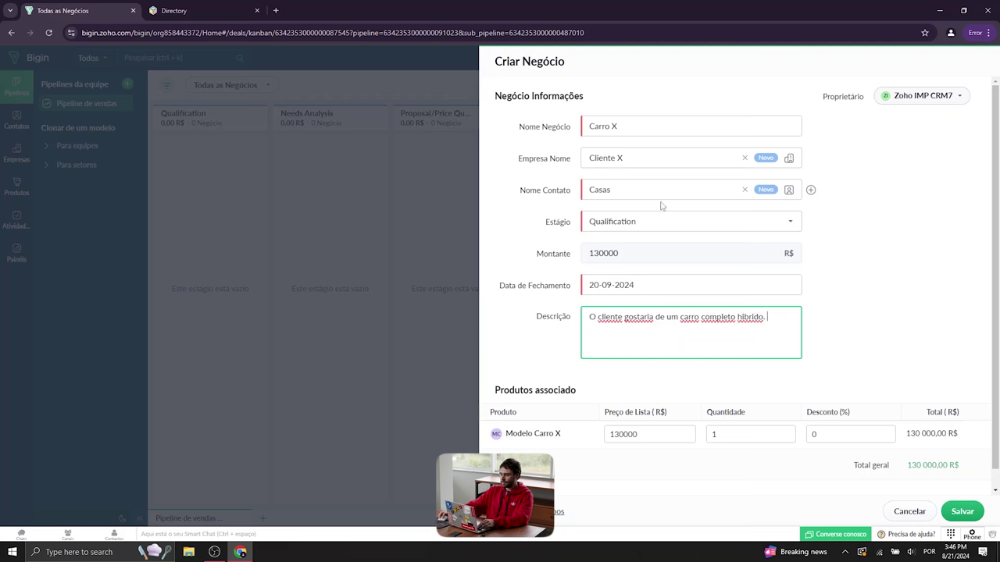
scroll(658, 218, "down", 1)
left_click(947, 517)
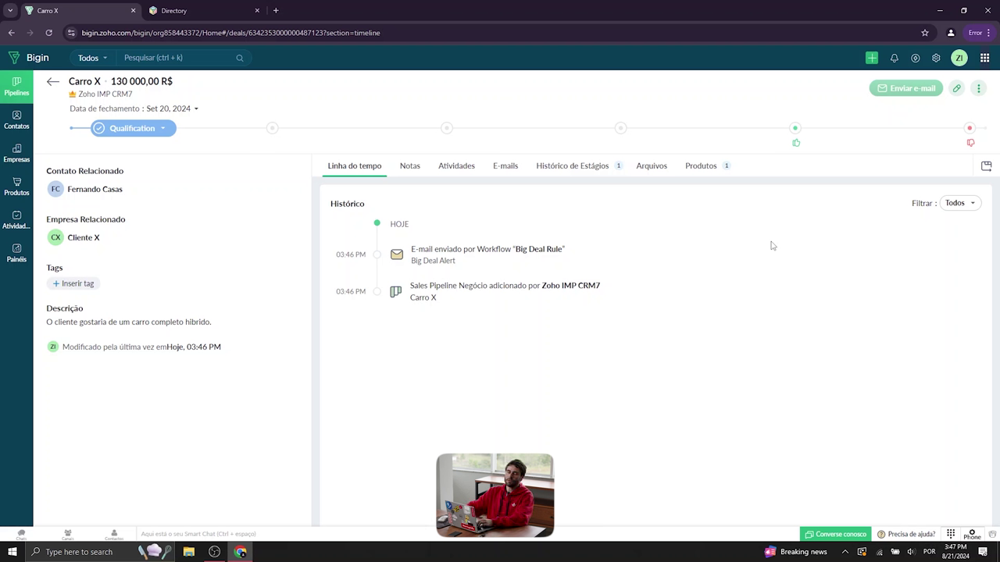
left_click(53, 82)
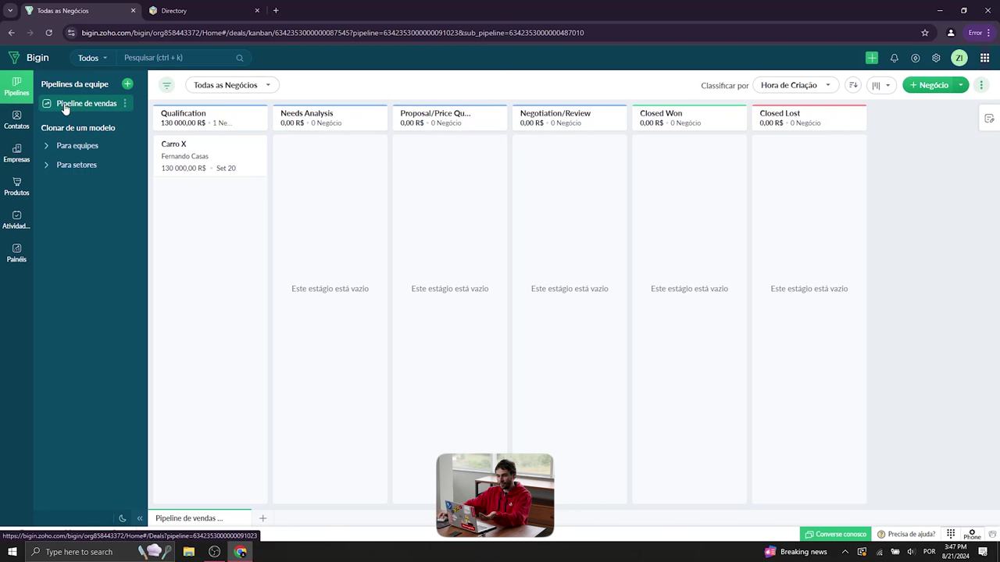
Drag the Carro X card through Needs Analysis into the Proposal/Price Quote column
left_click_drag(189, 160, 307, 169)
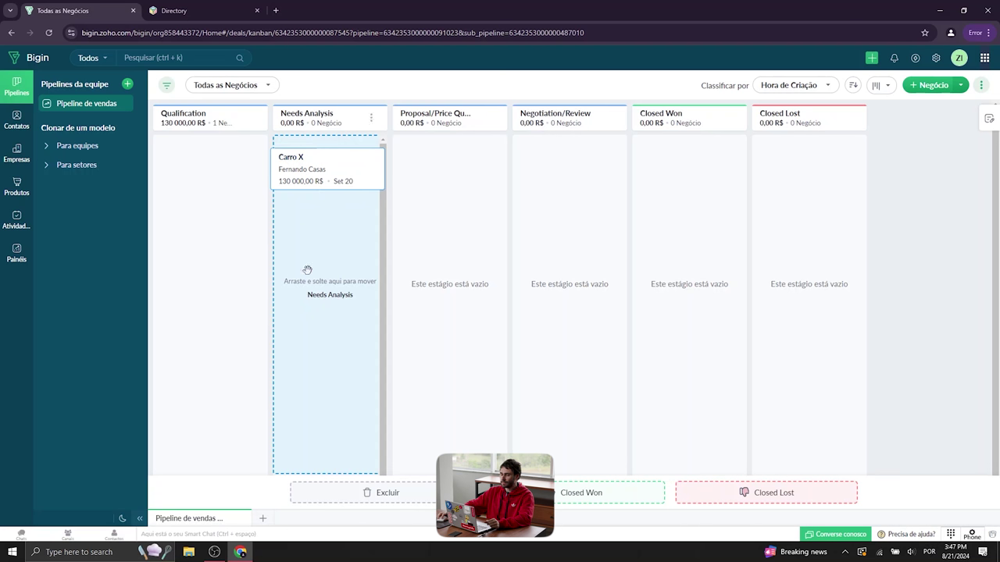
mouse_move(322, 227)
left_mouse_down()
mouse_move(323, 200)
mouse_move(335, 218)
left_mouse_up()
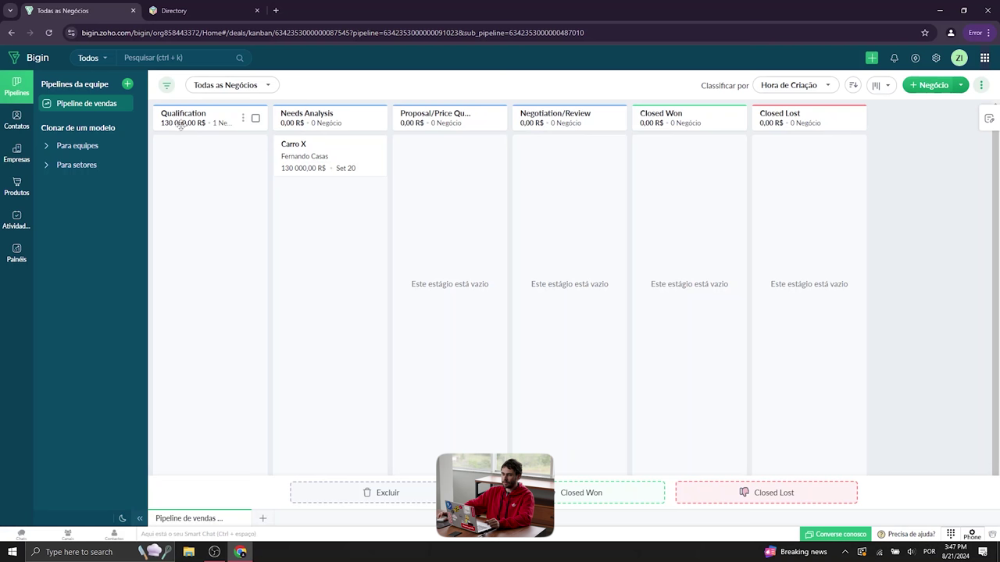
scroll(320, 131, "down", 1)
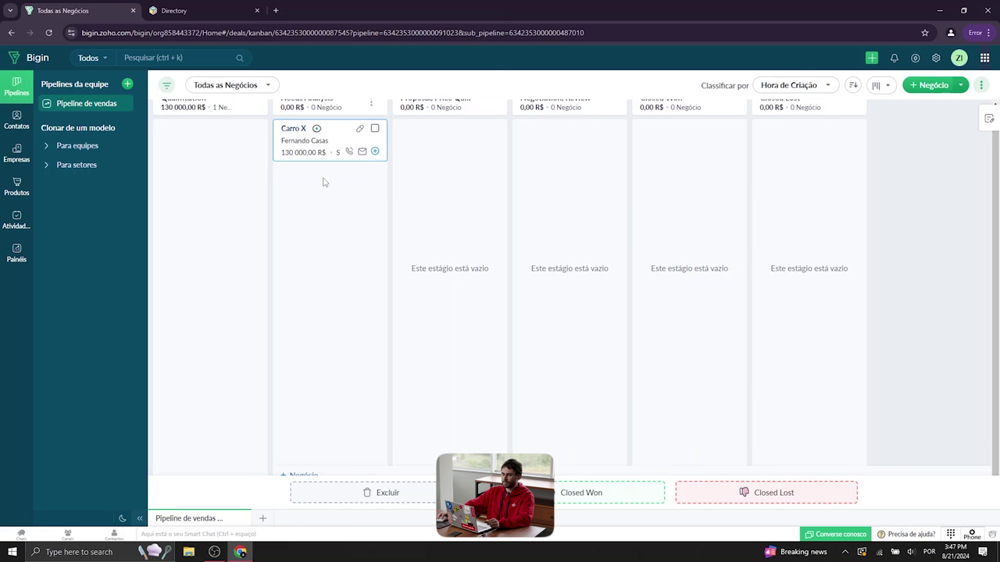
scroll(329, 188, "up", 1)
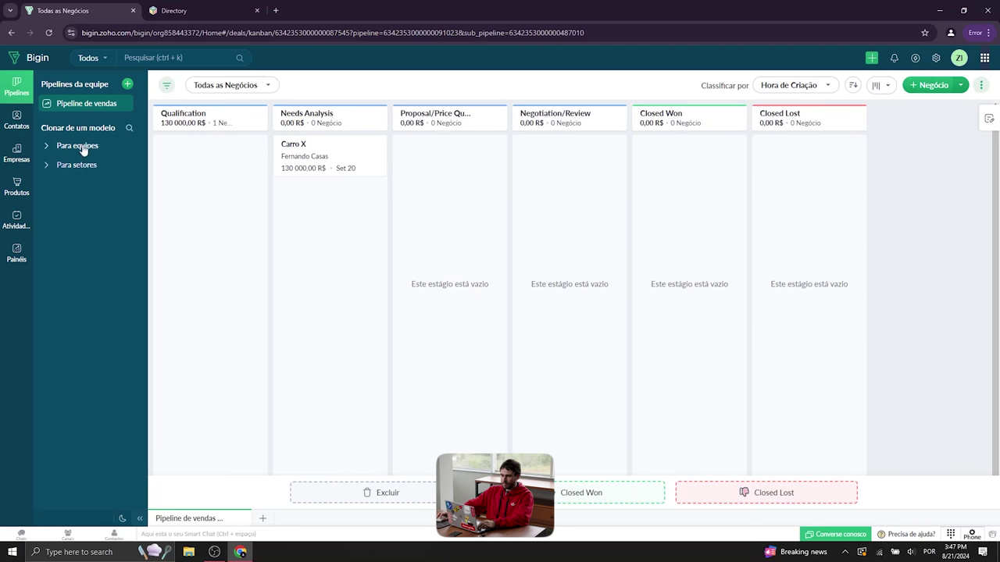
left_click_drag(318, 147, 448, 169)
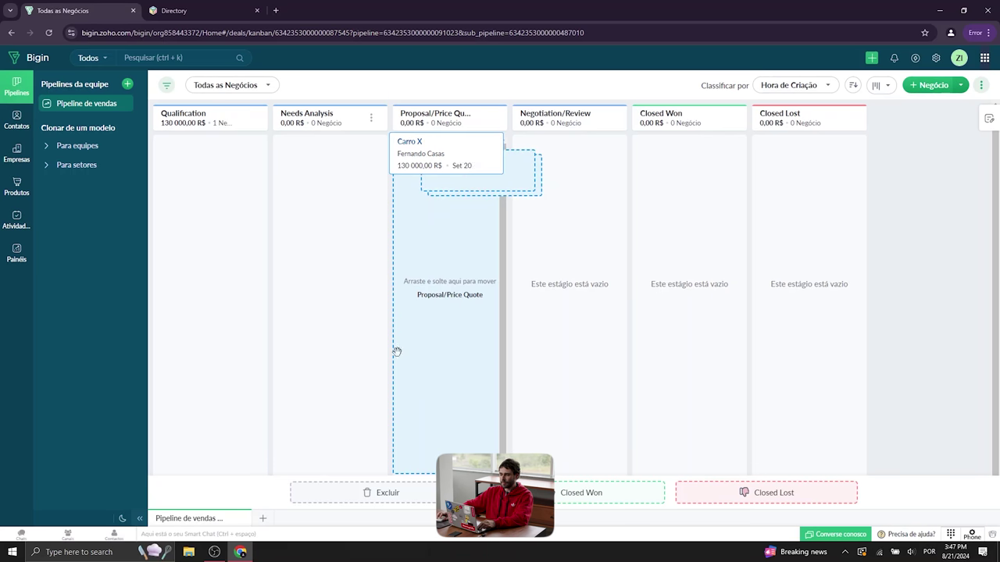
left_click_drag(453, 280, 475, 215)
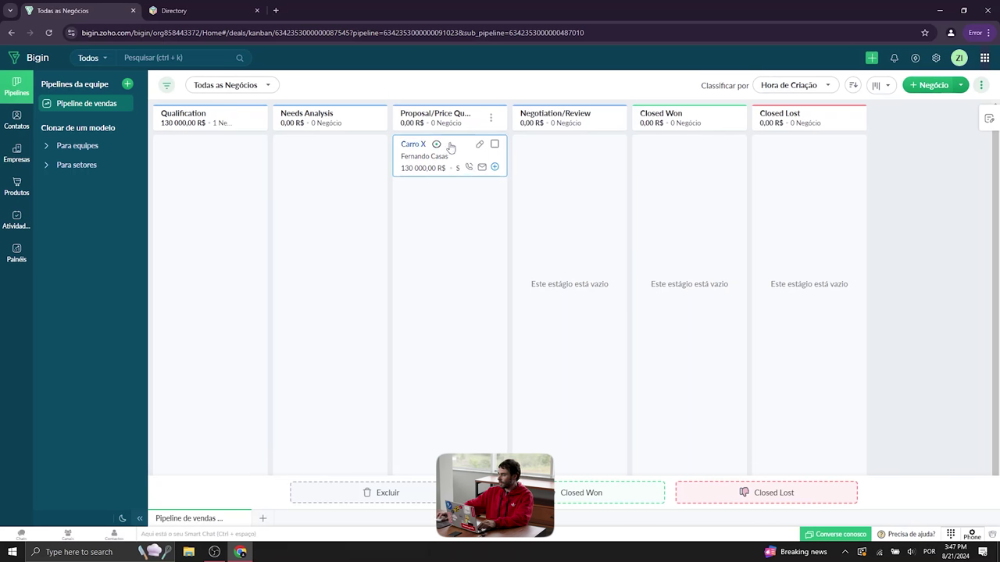